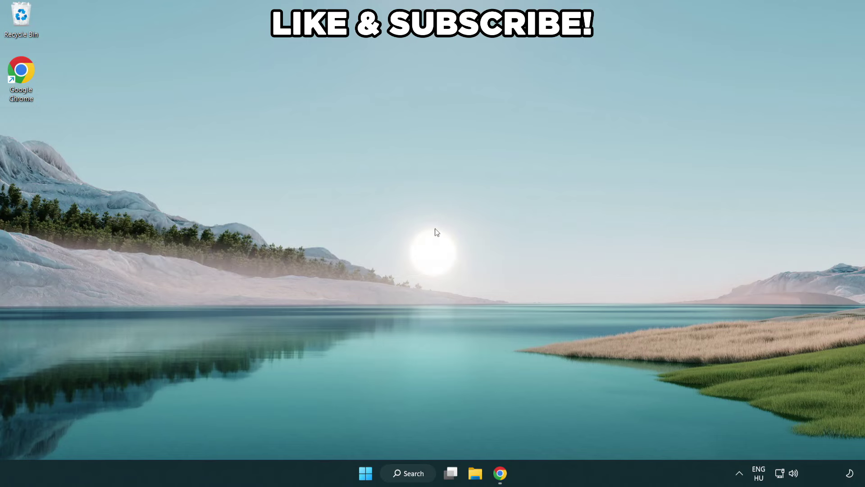
Step: Switch the active power plan from Balanced to High performance in Power Options
left_click(418, 474)
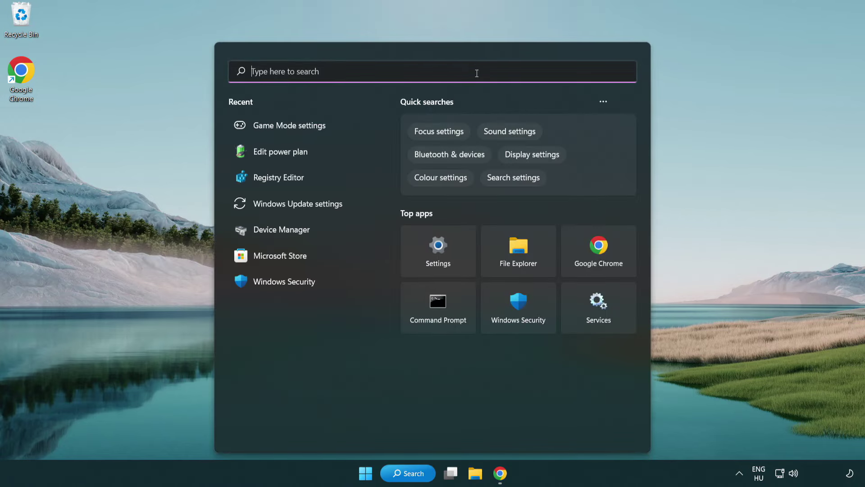
type("edit power ")
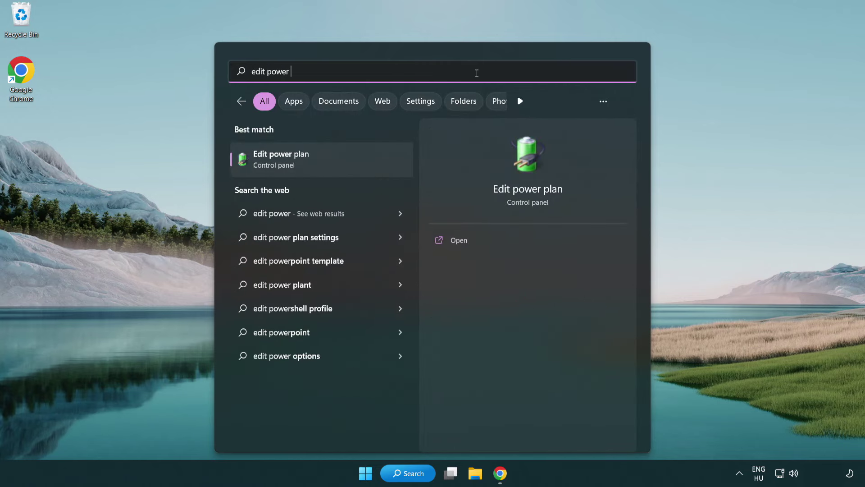
type("plan")
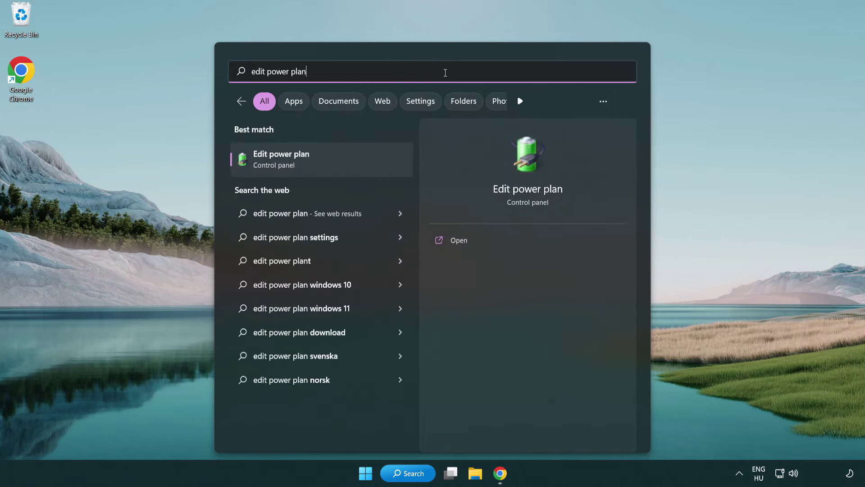
left_click(325, 163)
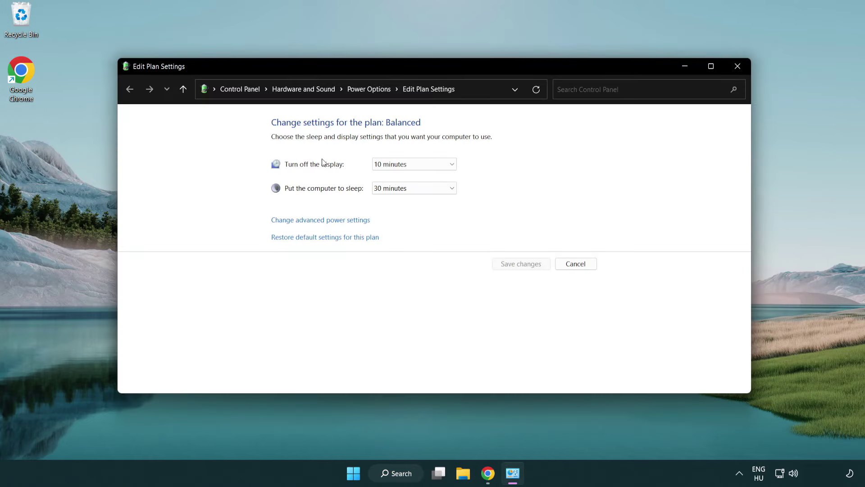
left_click(376, 98)
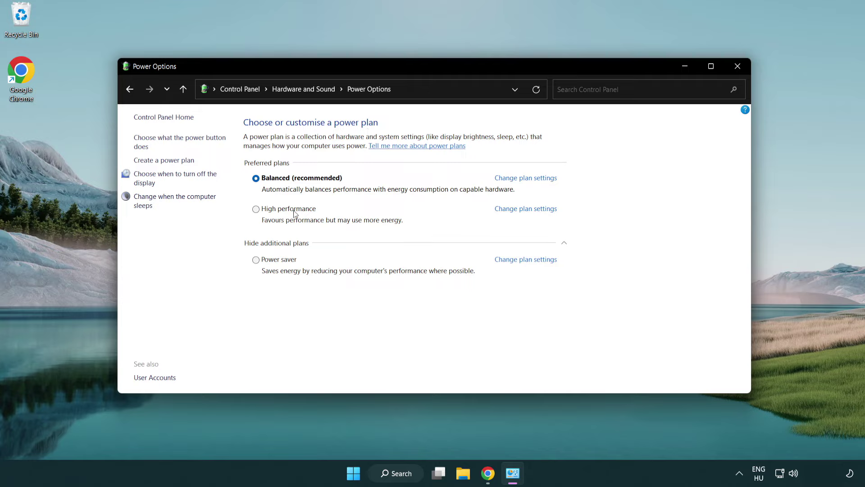
left_click(256, 210)
Step: Close Power Options and launch Device Manager by searching 'device manager'
left_click(737, 67)
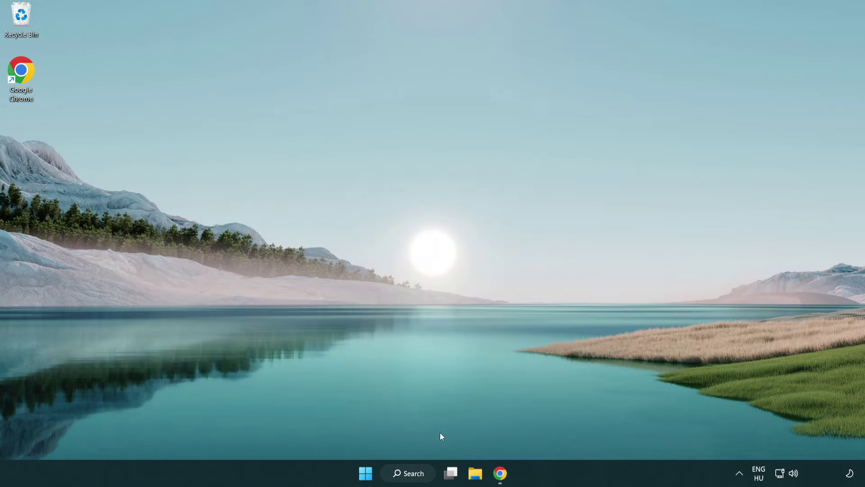
left_click(419, 473)
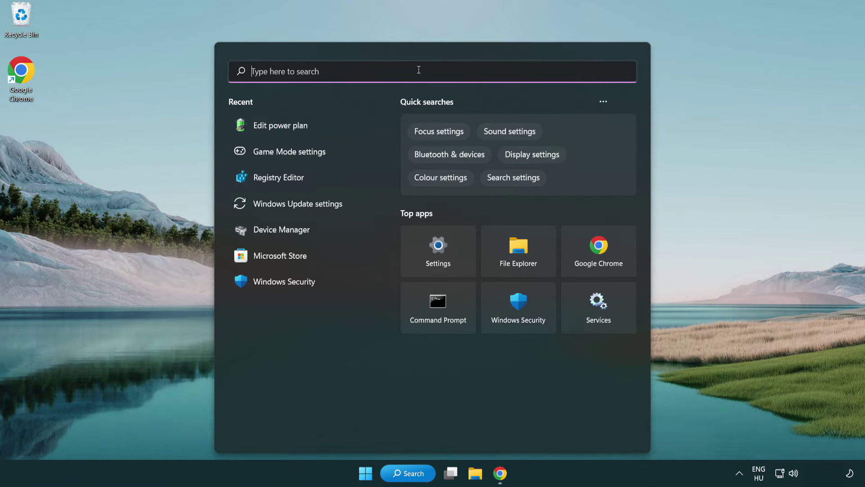
type("device manager")
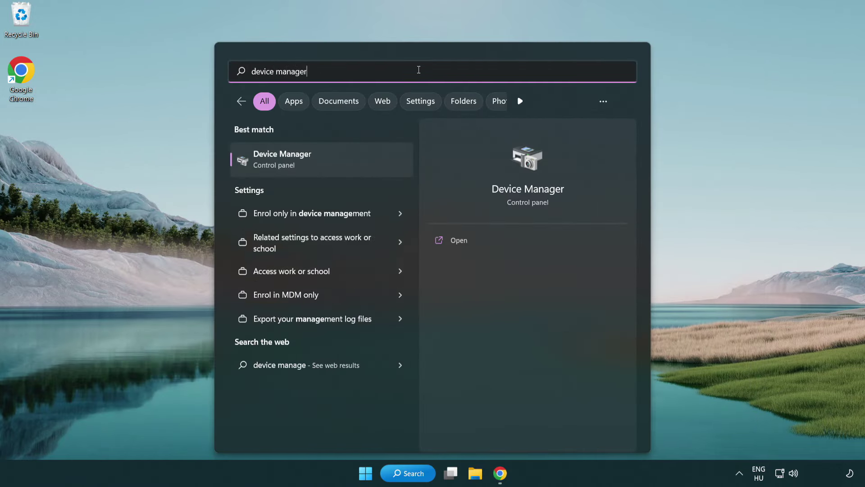
left_click(331, 162)
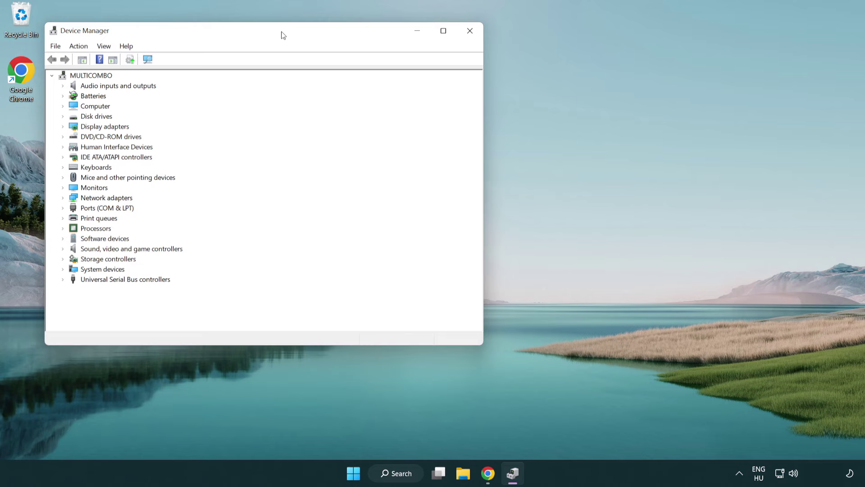
Step: Centre Device Manager and expand Display adapters to select the VMware SVGA 3D adapter
left_click_drag(284, 34, 444, 81)
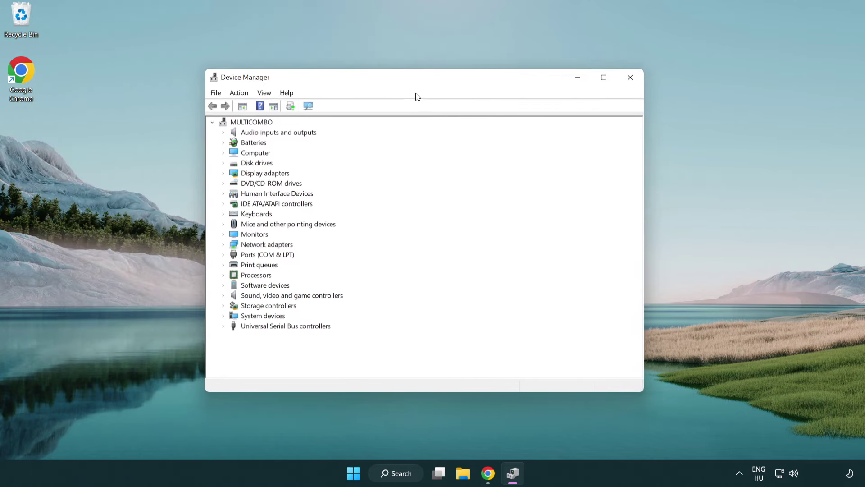
left_click(234, 173)
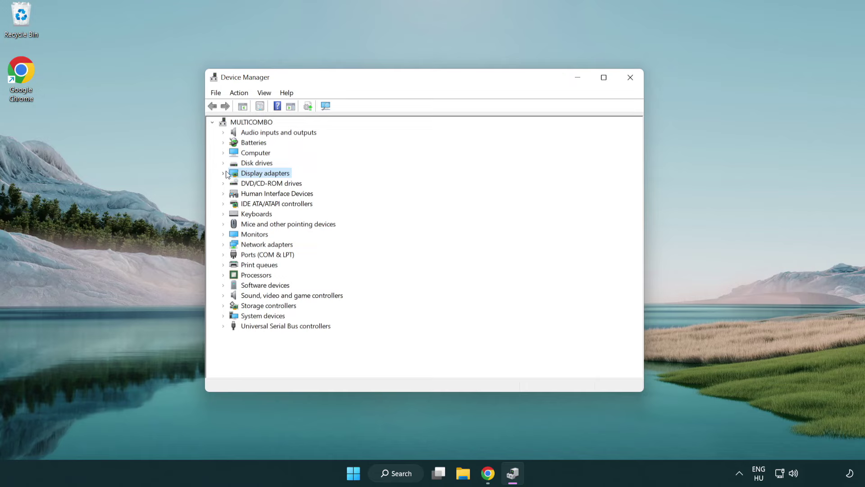
left_click(223, 173)
left_click(250, 185)
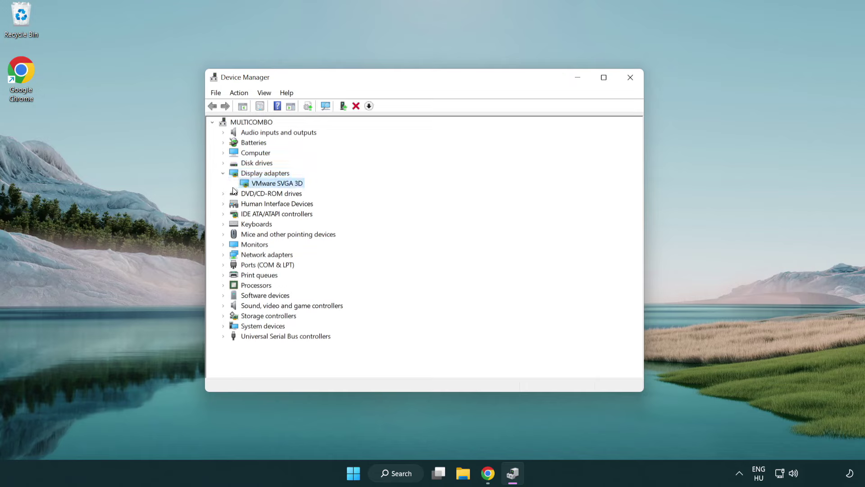
Step: Auto-search for a VMware SVGA 3D driver update, confirm the best one is installed, and close Device Manager
right_click(272, 185)
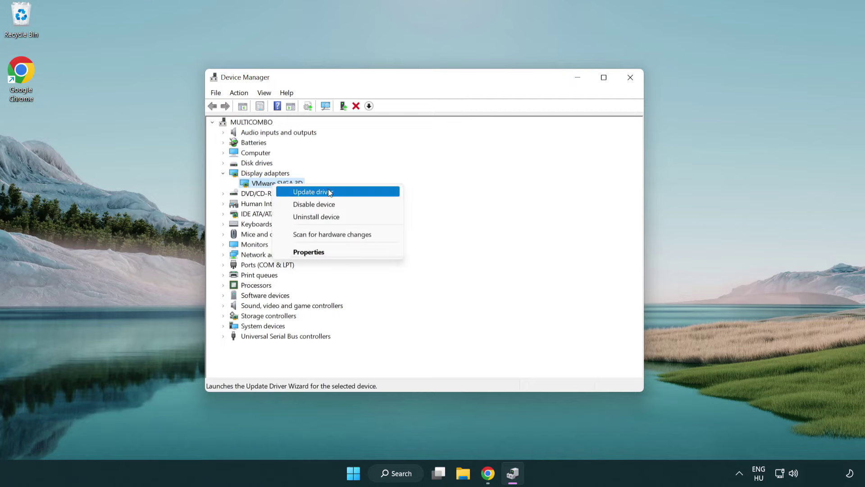
left_click(345, 192)
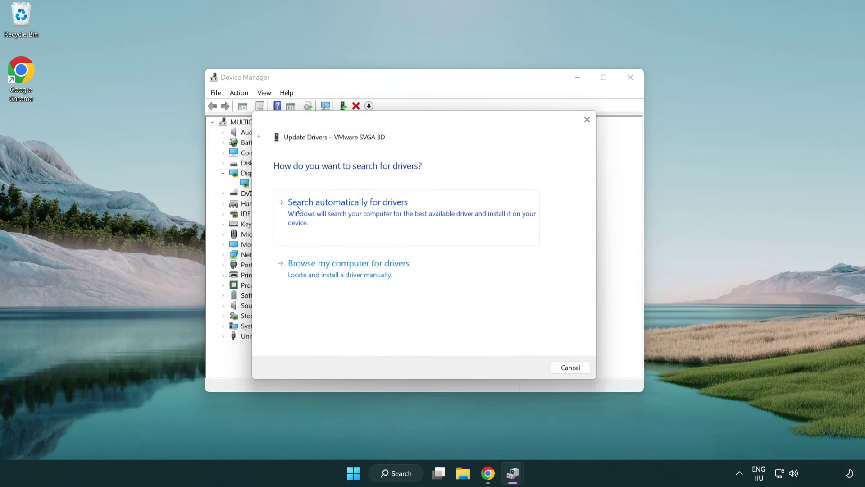
left_click(355, 210)
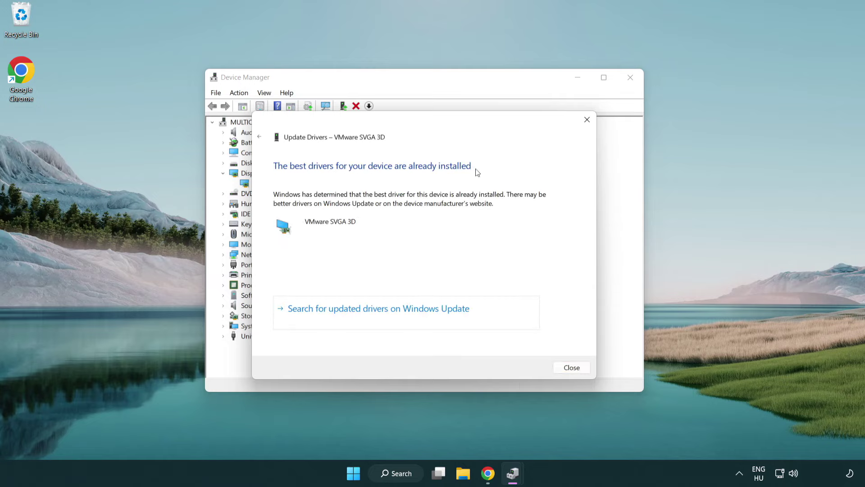
left_click(569, 368)
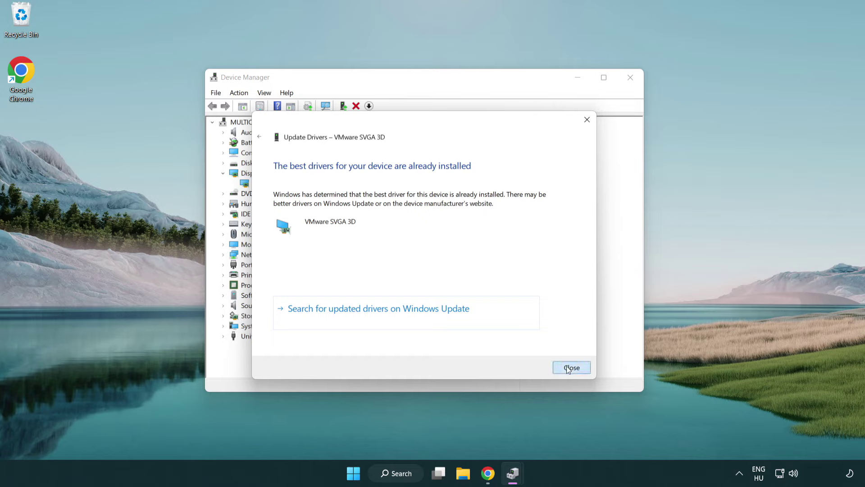
left_click(628, 77)
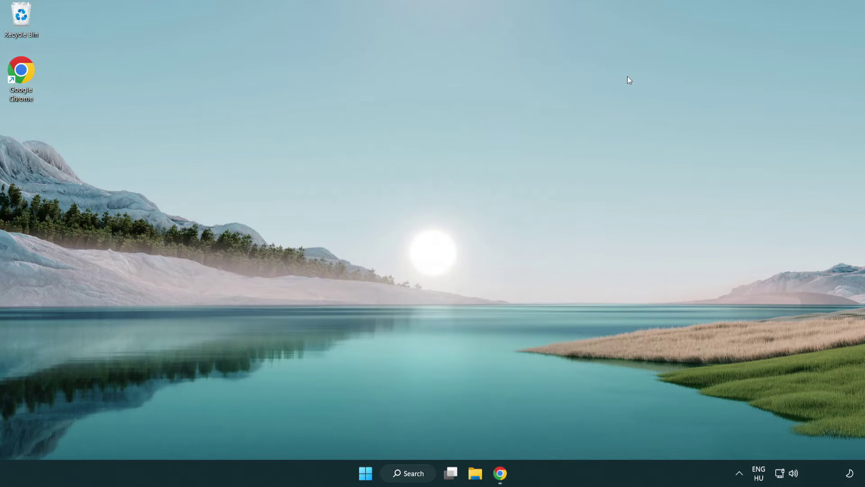
Step: Search 'game mode' and bring up the Gaming > Game Mode page, confirming Game Mode is on
left_click(414, 478)
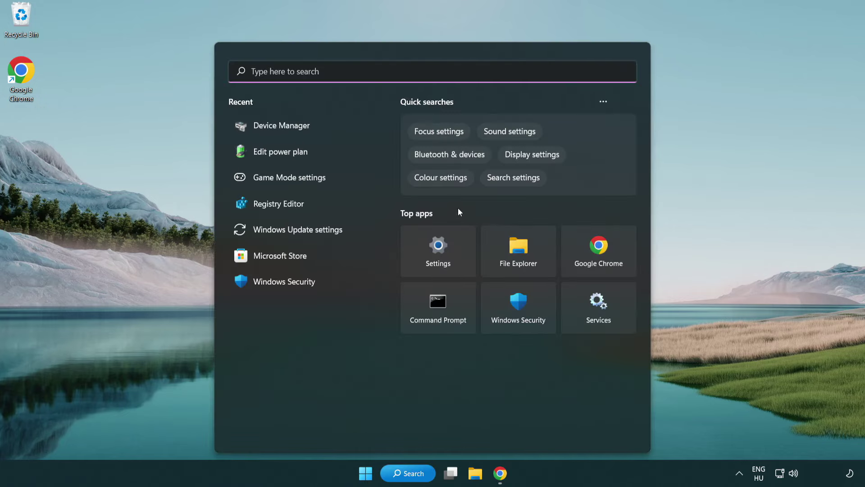
type("gam")
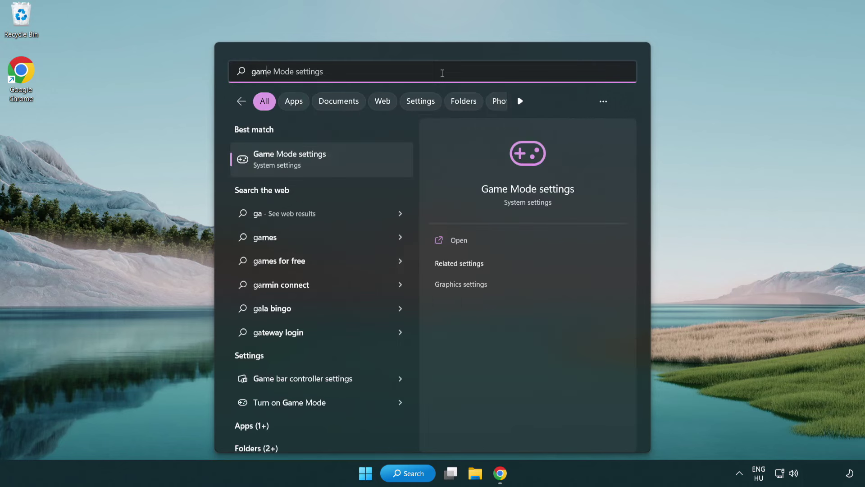
type("e mode")
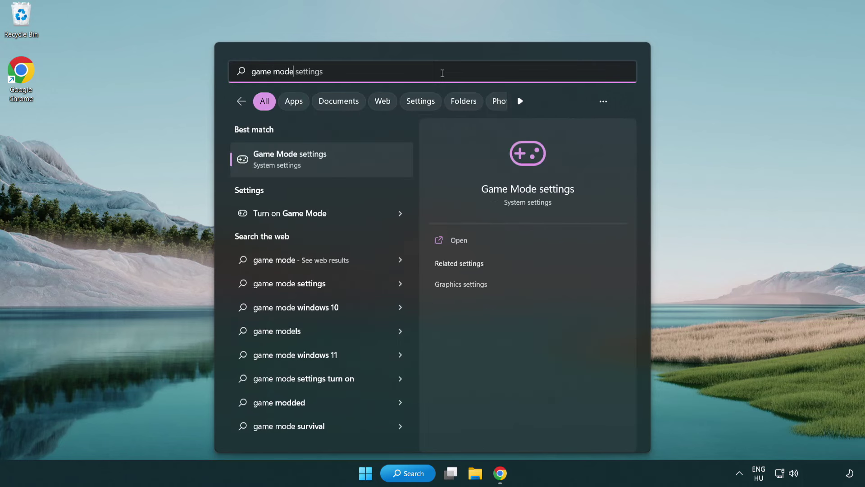
left_click(325, 162)
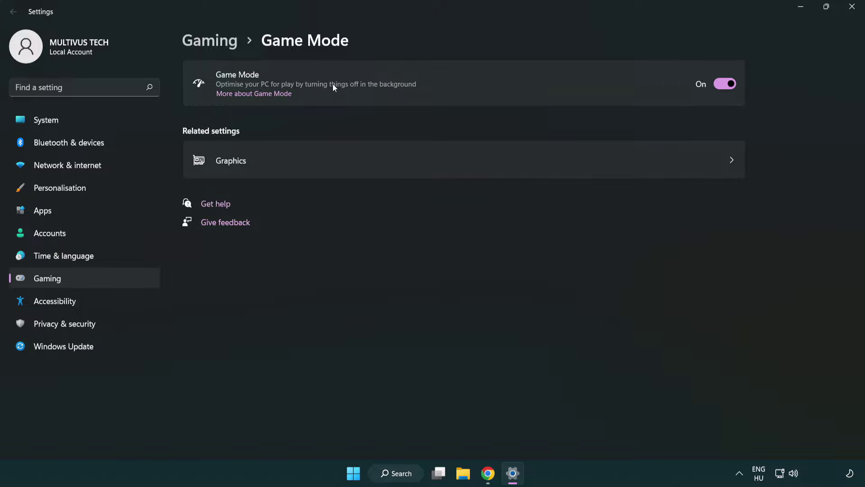
Step: Review the Xbox Game Bar page under Gaming, with its controller shortcut off, then close Settings
left_click(224, 46)
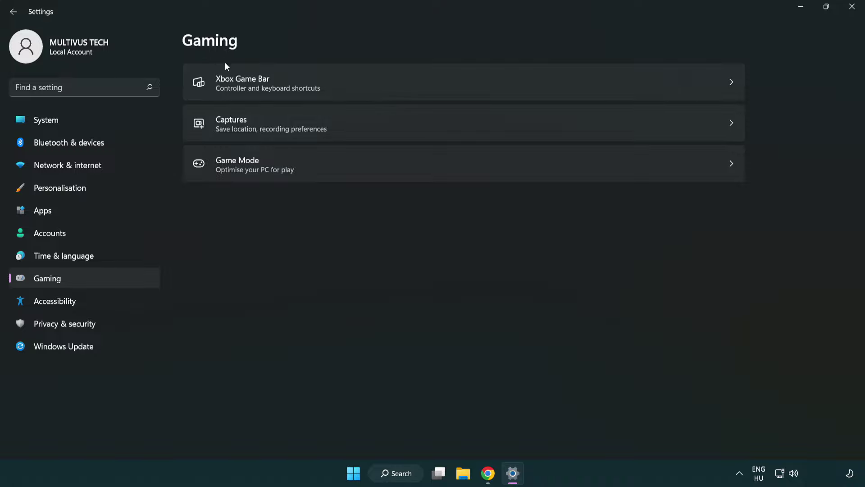
left_click(383, 84)
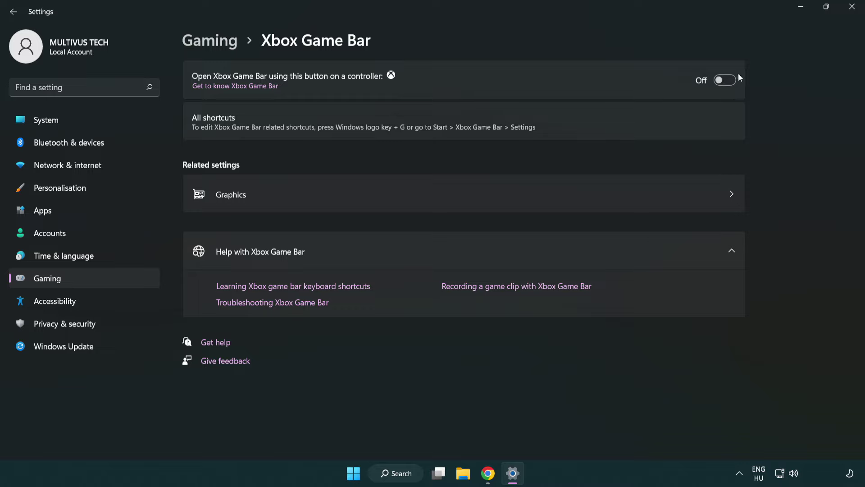
left_click(853, 7)
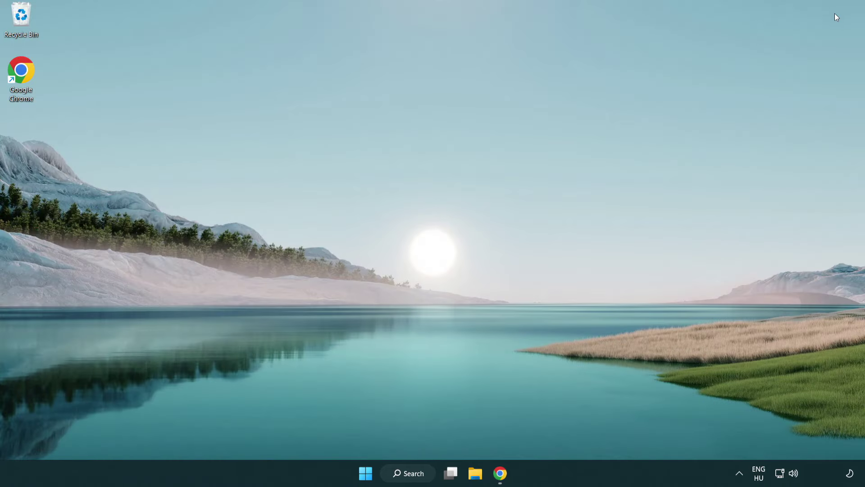
Step: Launch Task Manager from the Start quick links and end the Google Chrome (8) processes
right_click(366, 471)
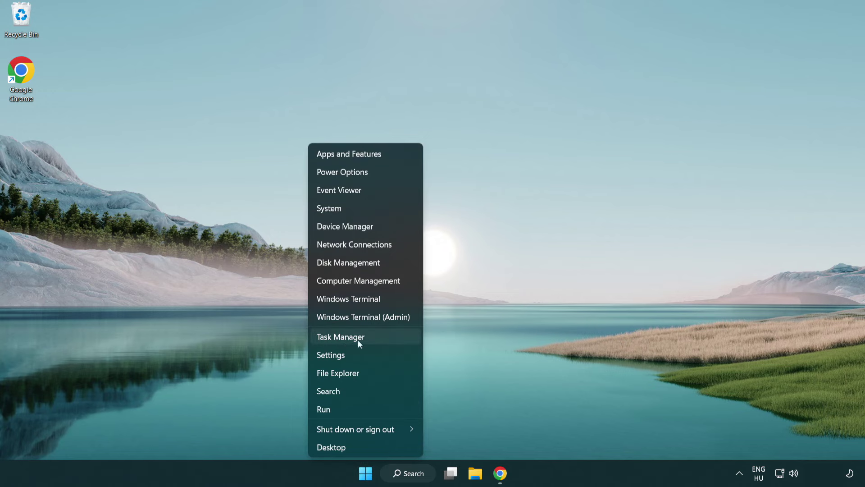
left_click(380, 336)
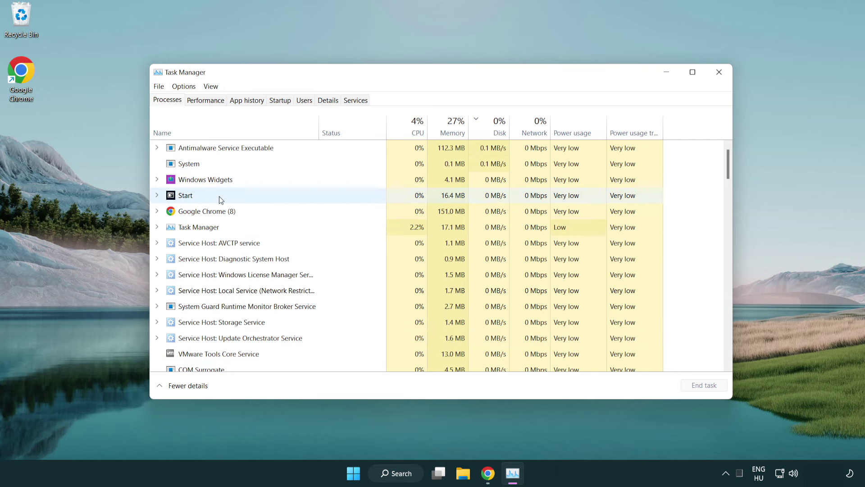
left_click(220, 212)
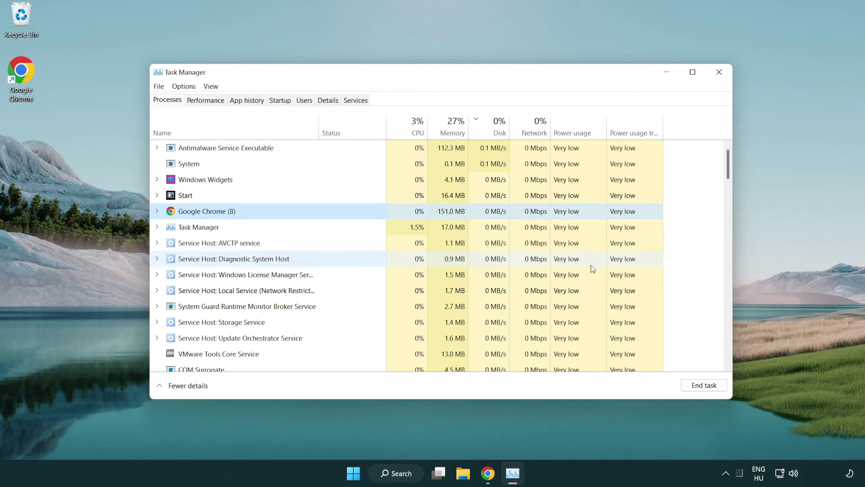
left_click(709, 389)
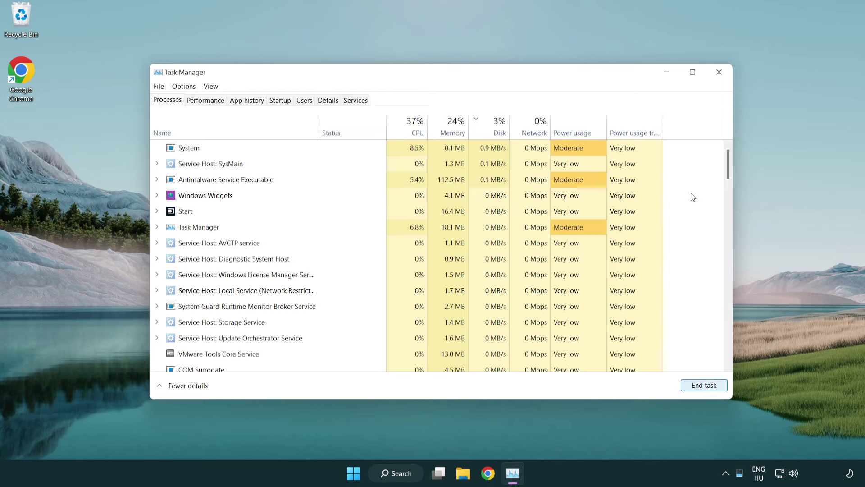
left_click_drag(728, 175, 723, 154)
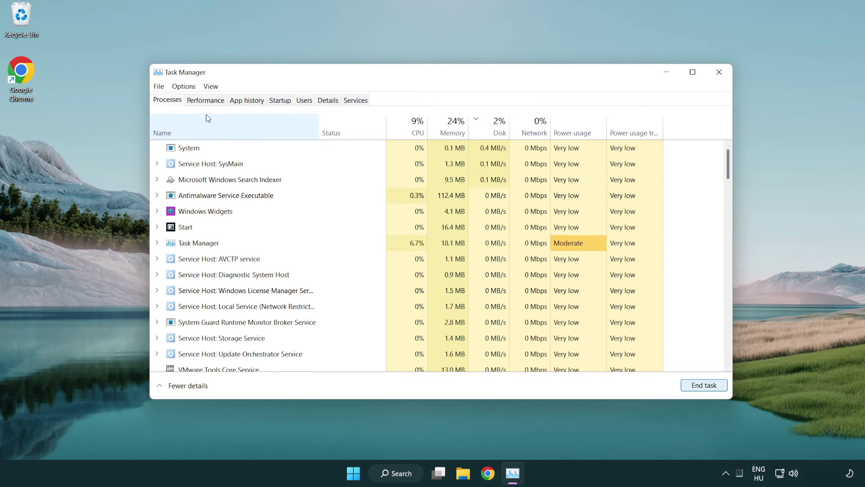
Step: Disable Cortana, Phone Link and Terminal as startup apps, then close Task Manager
left_click(285, 102)
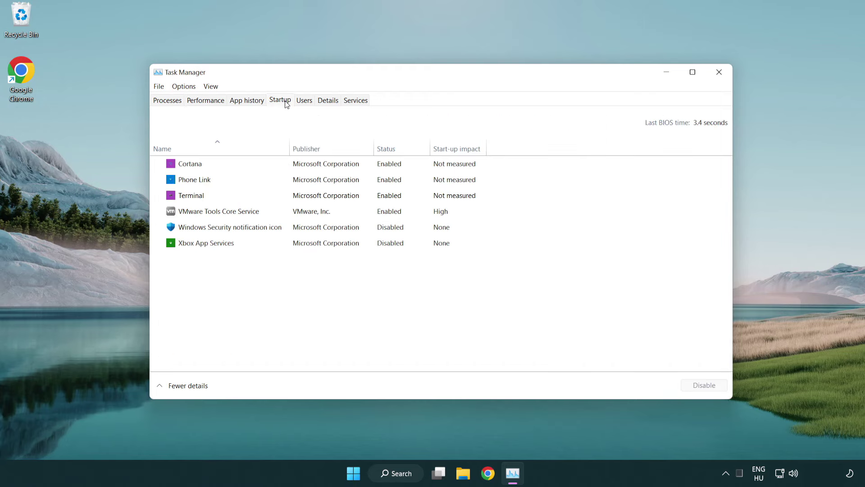
left_click(308, 166)
left_click(705, 384)
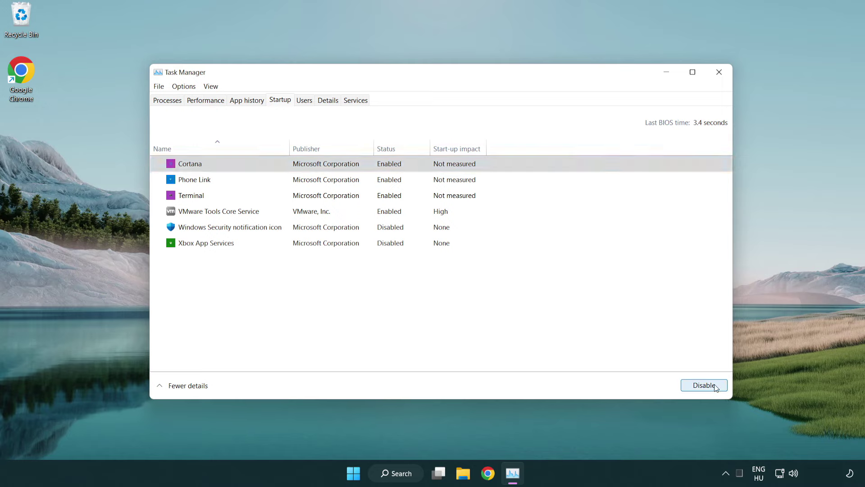
left_click(343, 180)
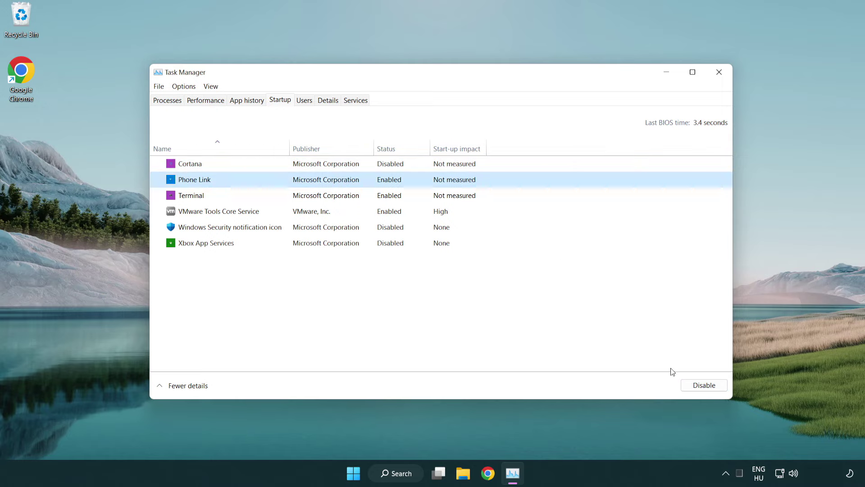
left_click(703, 385)
left_click(295, 198)
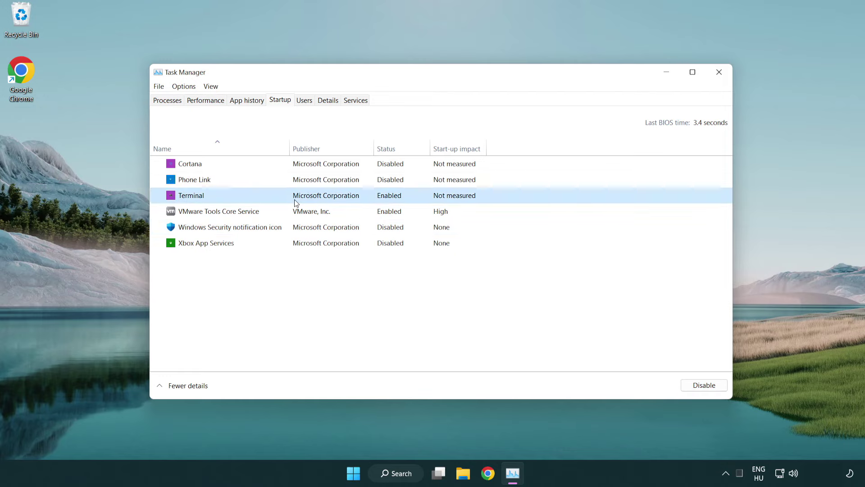
left_click(721, 390)
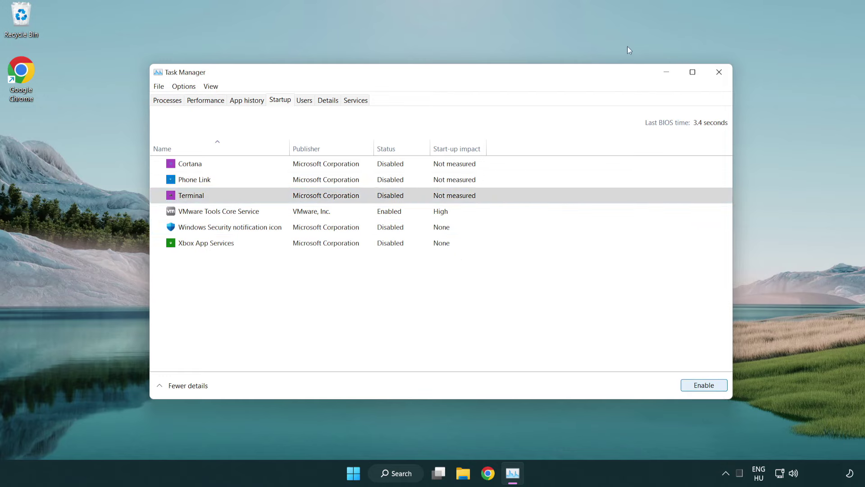
left_click(723, 77)
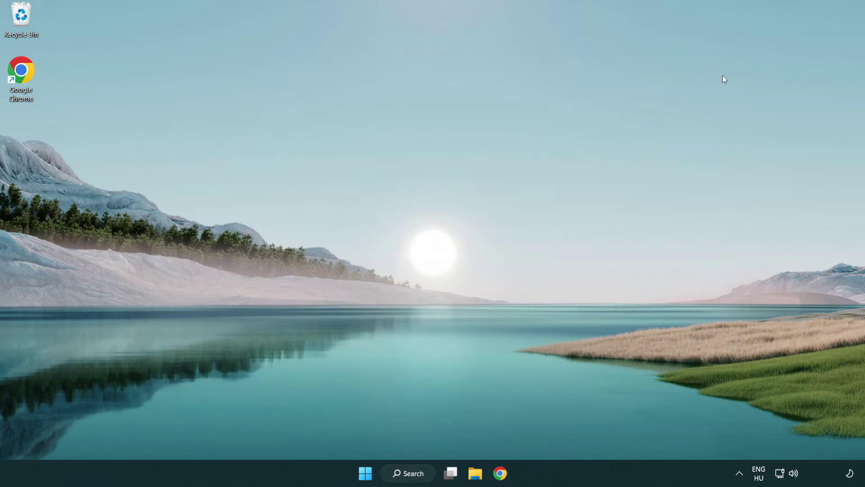
Step: Run a Windows Update check from the 'update' search, confirm it's up to date, and close Settings
left_click(404, 478)
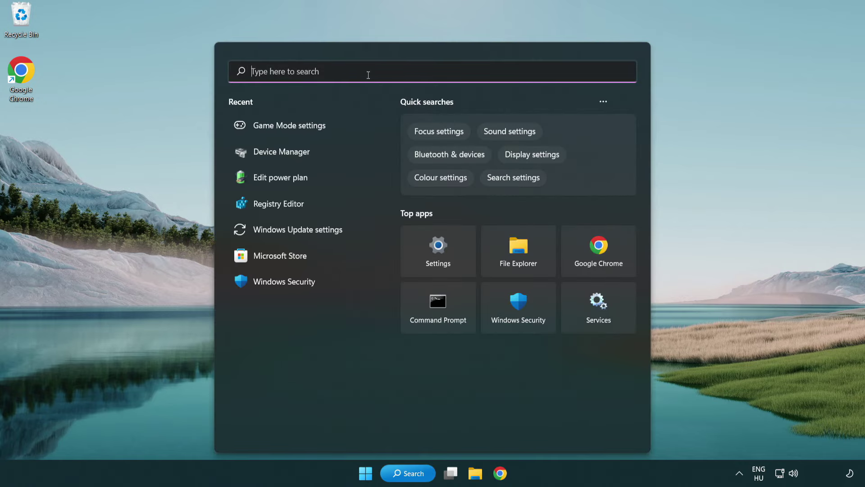
type("update")
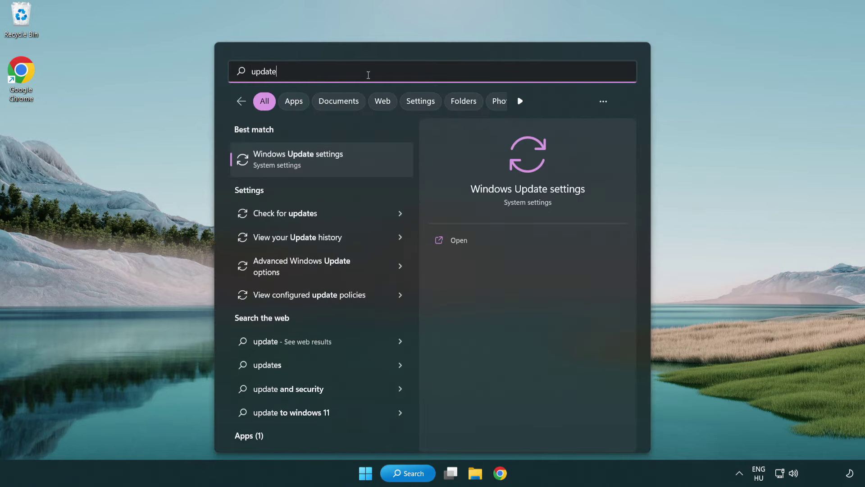
left_click(335, 165)
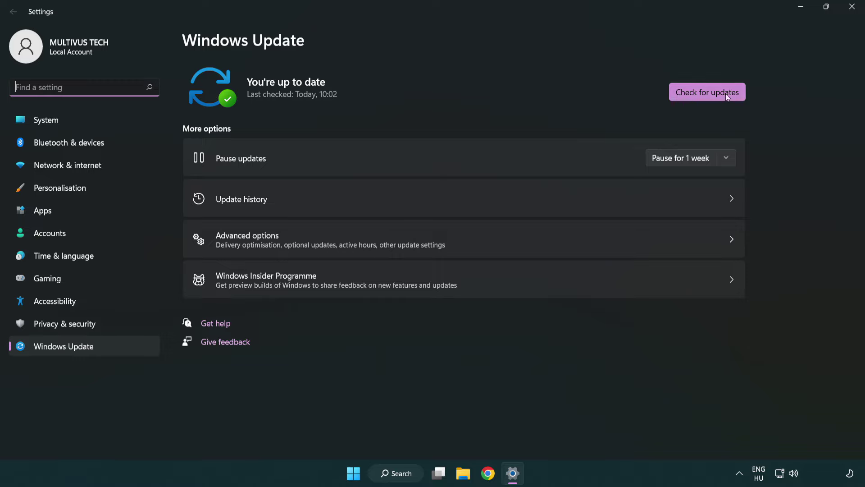
left_click(713, 93)
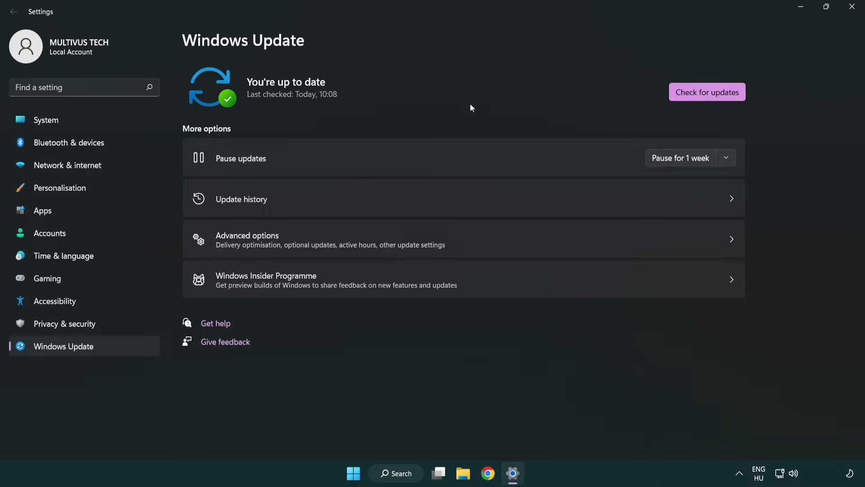
left_click(853, 14)
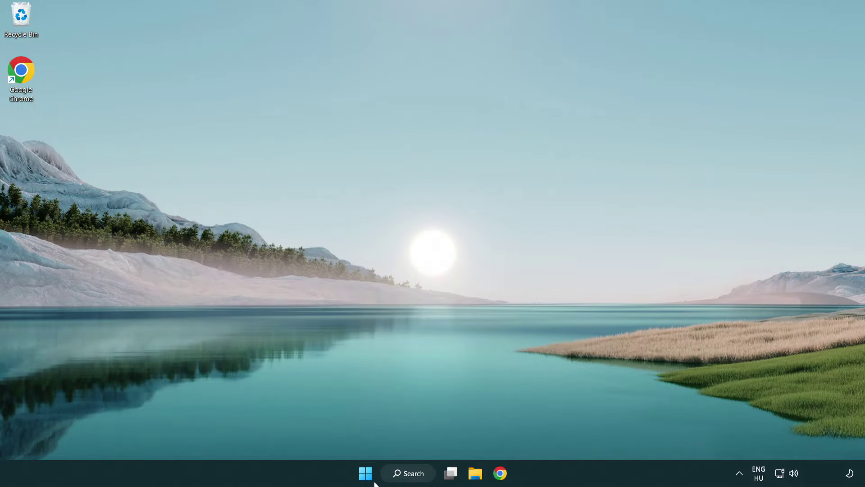
Step: Launch Registry Editor via regedit and navigate to HKEY_CURRENT_USER\System\GameConfigStore
left_click(408, 473)
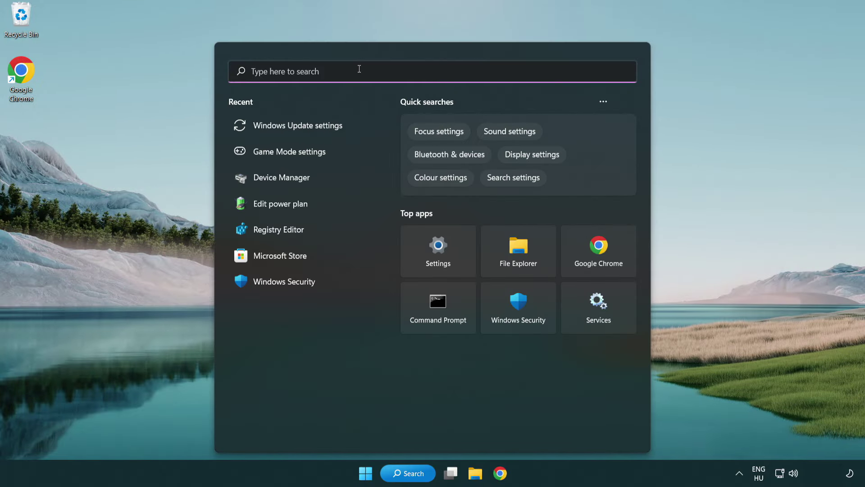
type("regedit")
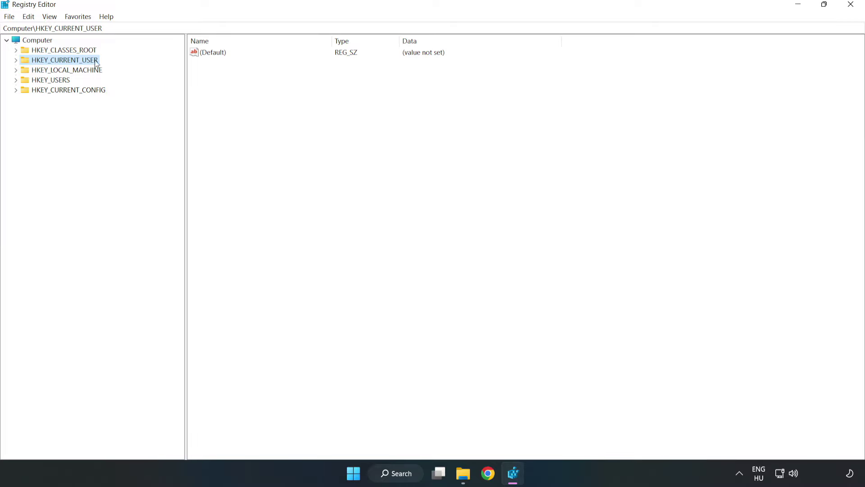
left_click(18, 62)
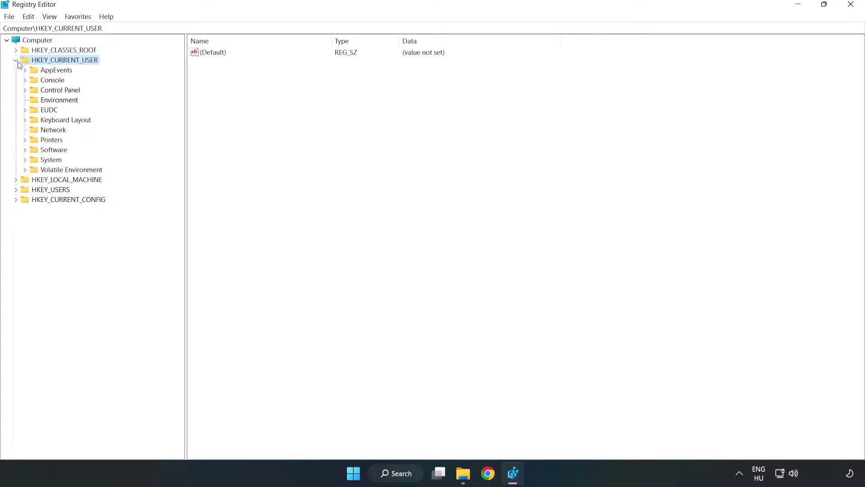
left_click(24, 160)
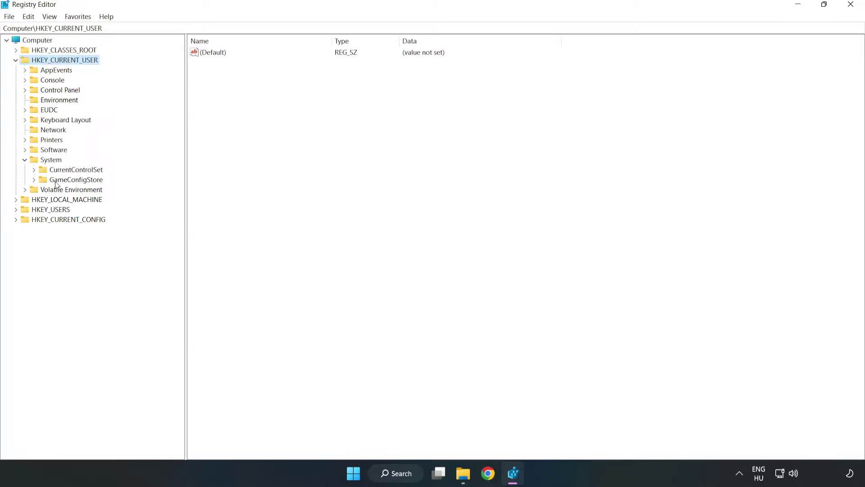
left_click(72, 182)
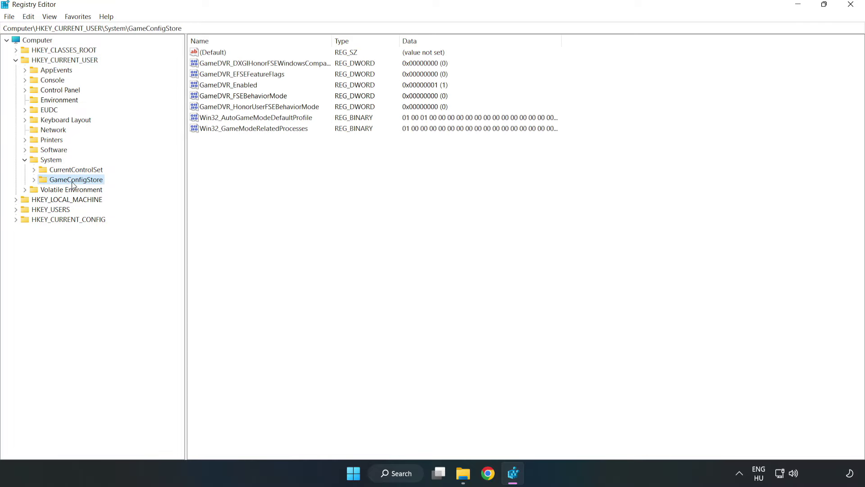
Step: Change the GameDVR_Enabled value data from 1 to 0
left_click(210, 88)
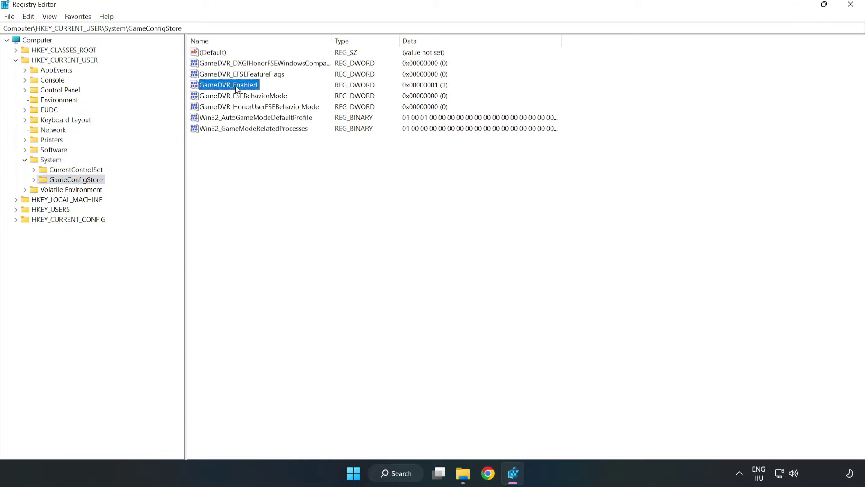
right_click(237, 89)
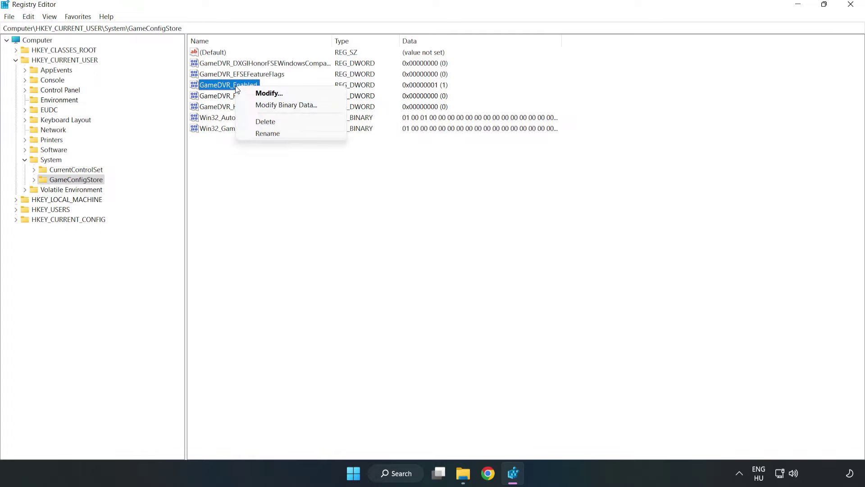
left_click(276, 94)
left_click_drag(221, 85, 482, 184)
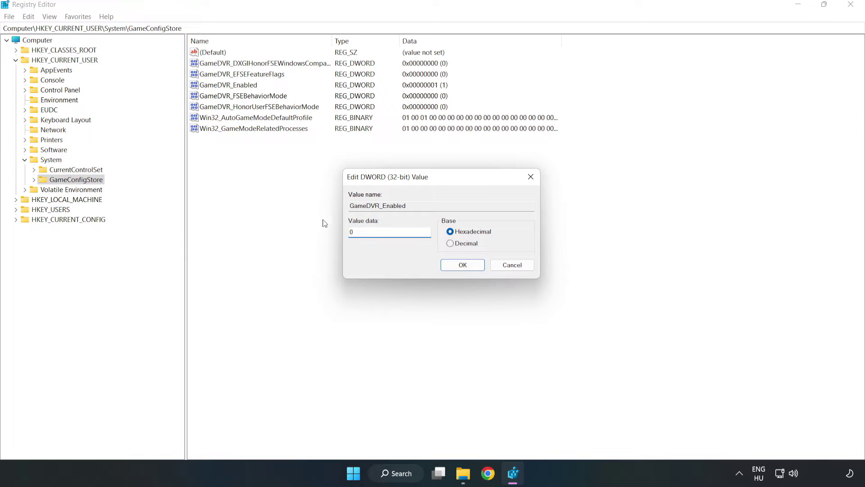
left_click(463, 266)
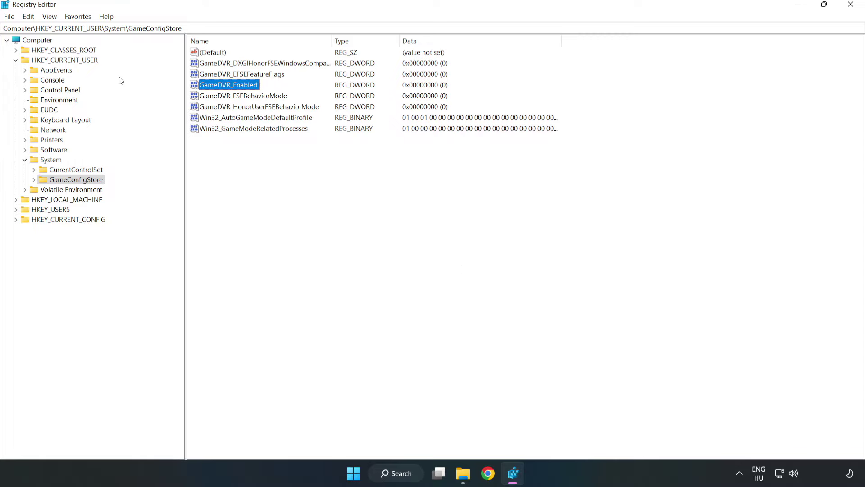
Step: Navigate to HKLM\SOFTWARE\Microsoft\PolicyManager\default\ApplicationManagement\AllowGameDVR, whose value reads 1
left_click(16, 61)
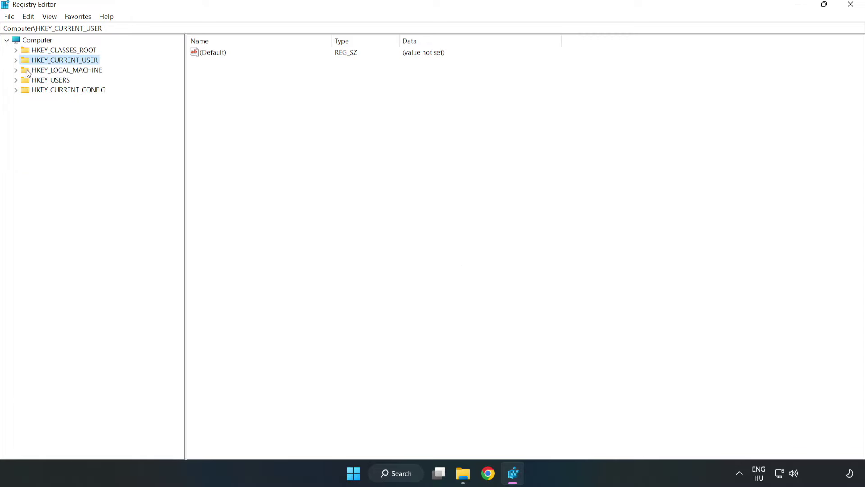
double_click(21, 71)
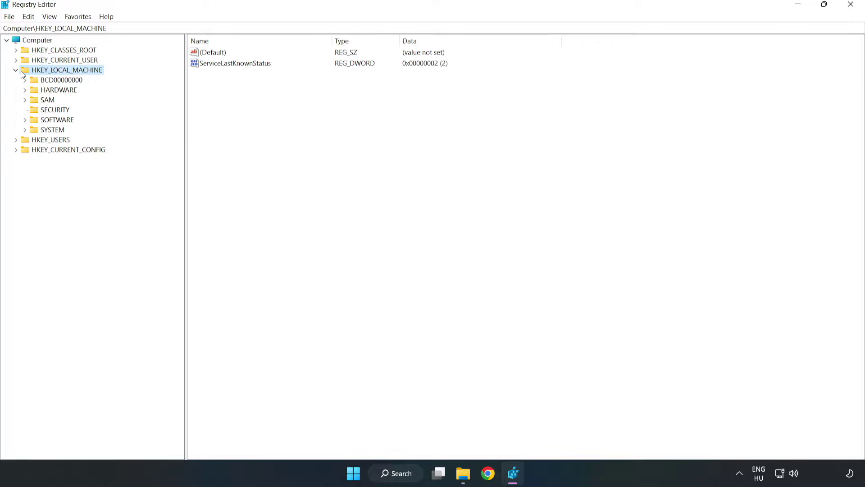
left_click(26, 119)
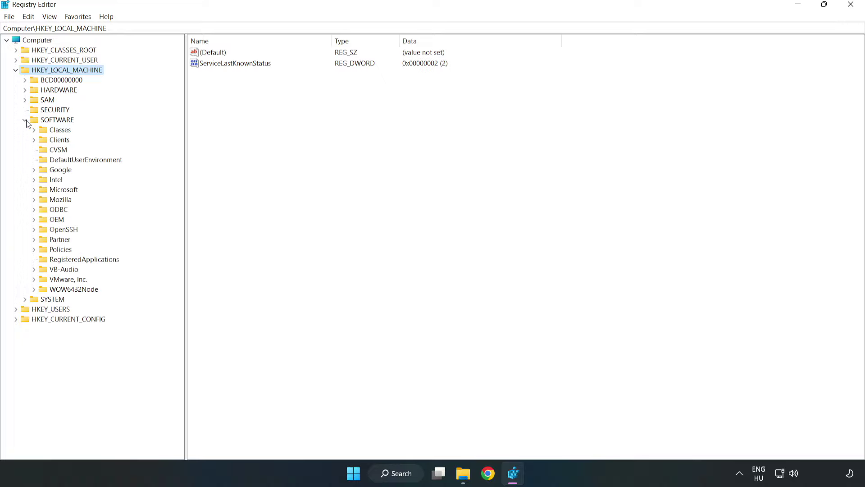
left_click(34, 191)
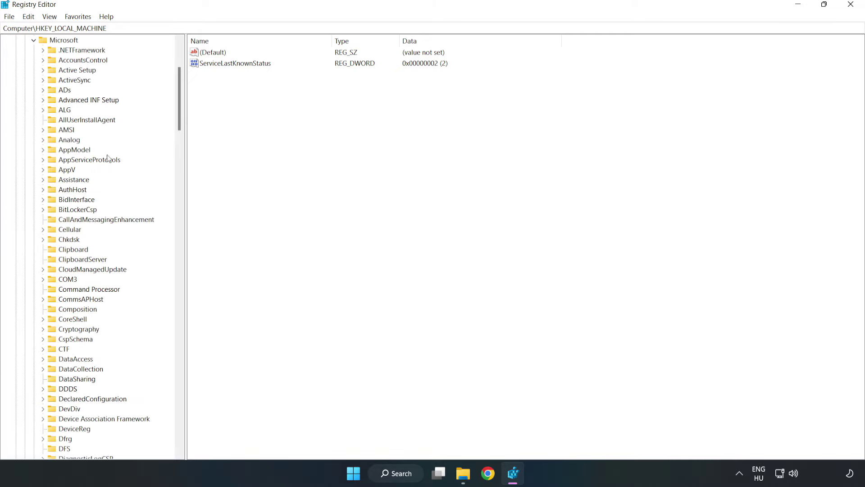
left_click_drag(177, 115, 191, 317)
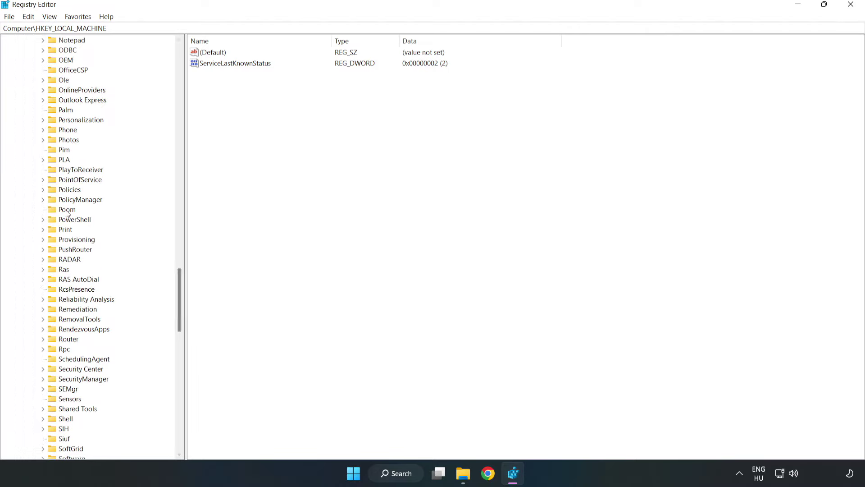
left_click(43, 200)
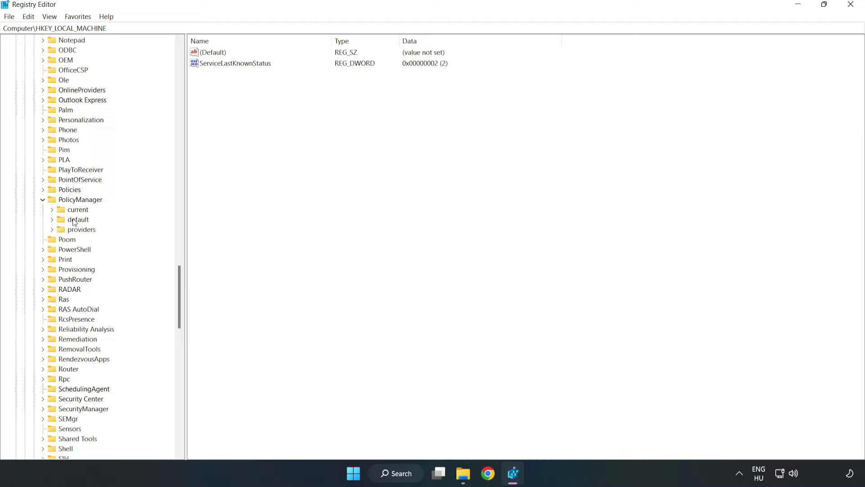
left_click(52, 220)
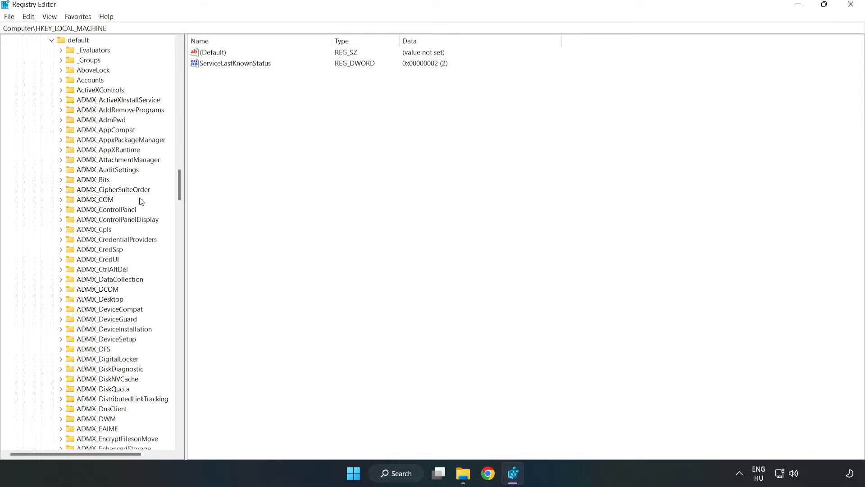
left_click_drag(179, 185, 175, 285)
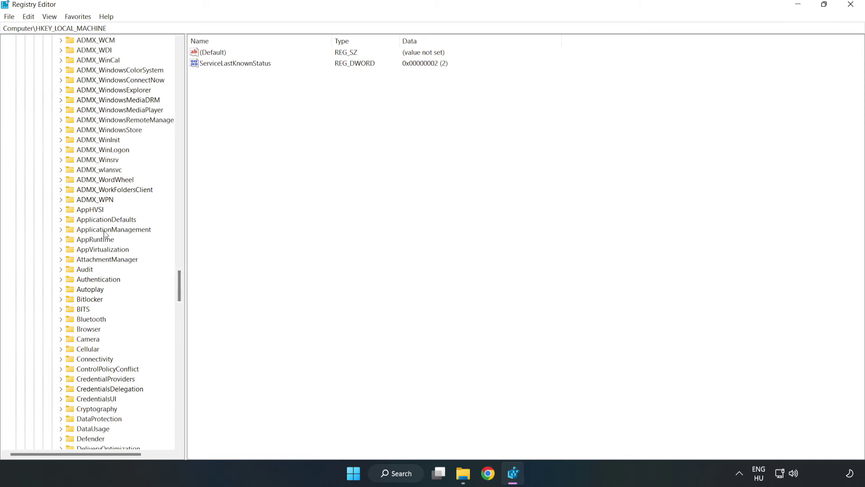
left_click(63, 228)
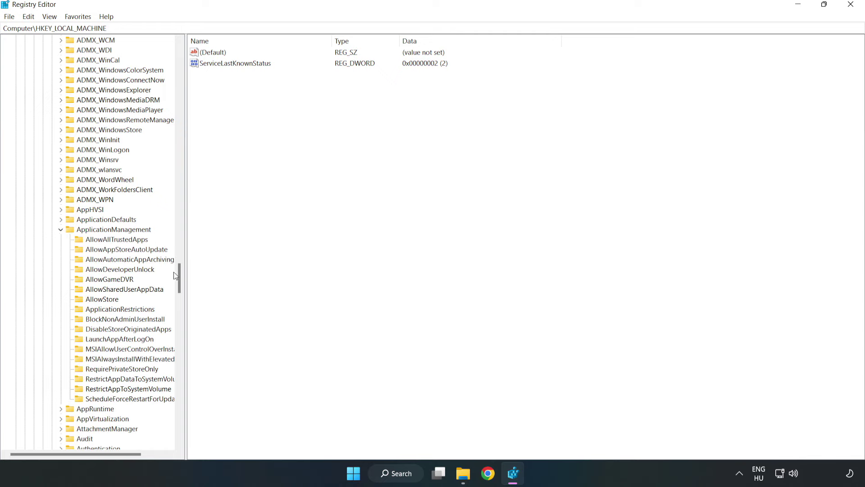
left_click(101, 280)
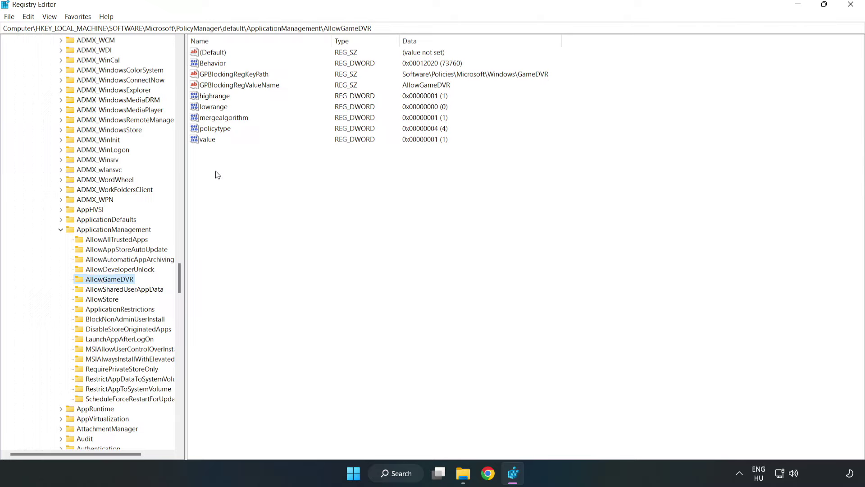
Step: Change the AllowGameDVR 'value' entry's data from 1 to 0, then close Registry Editor
left_click(204, 140)
right_click(212, 143)
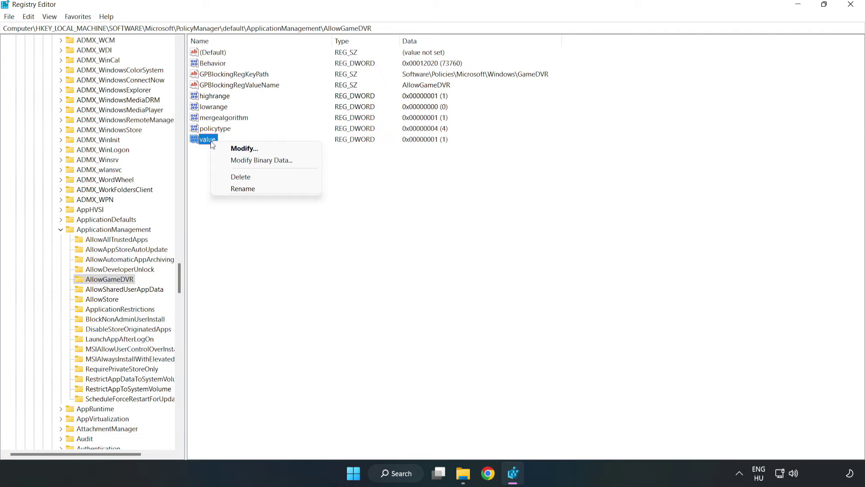
left_click(249, 151)
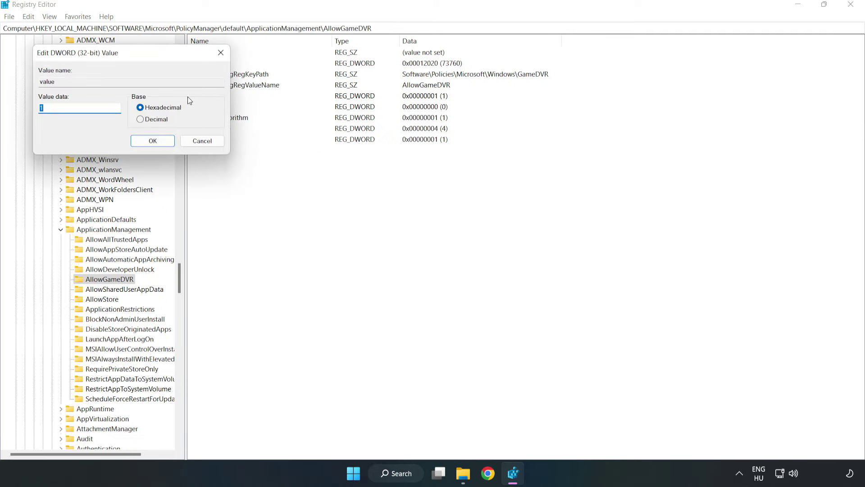
left_click_drag(158, 59, 441, 185)
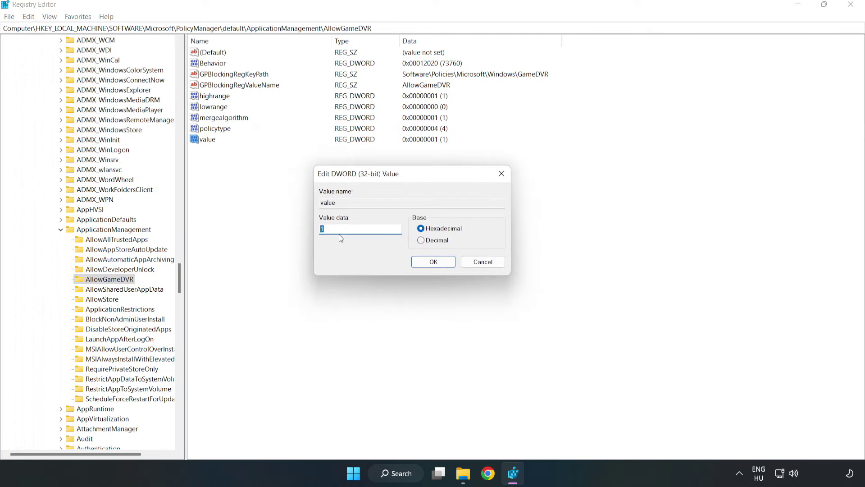
type("0")
left_click(424, 262)
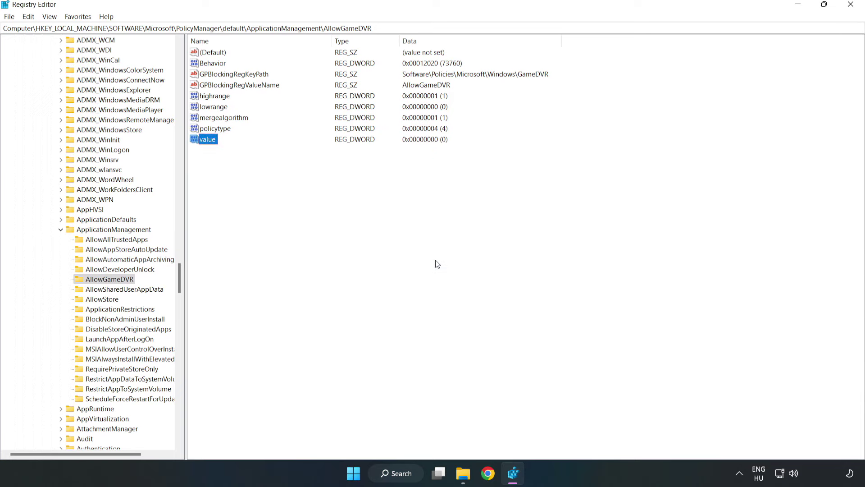
left_click(851, 9)
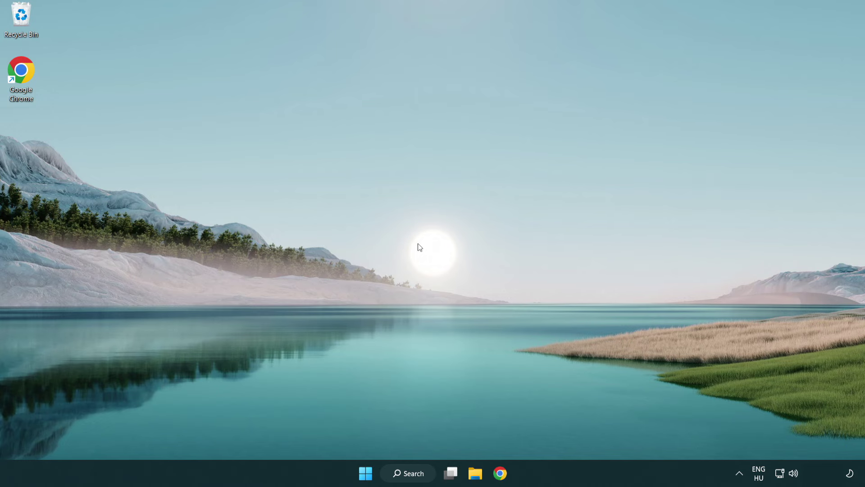
Step: In Chrome, download dxwebsetup.exe from the DirectX End-User Runtime page and run it
left_click(504, 477)
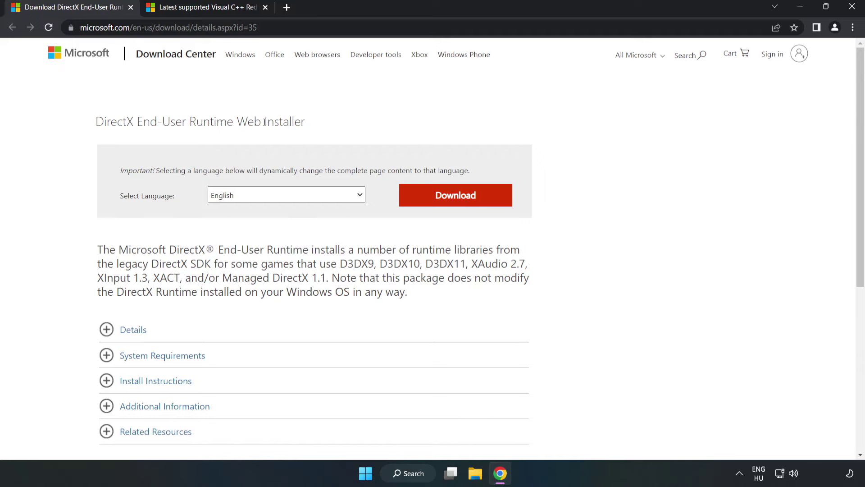
left_click_drag(257, 28, 114, 28)
left_click(324, 27)
left_click(350, 106)
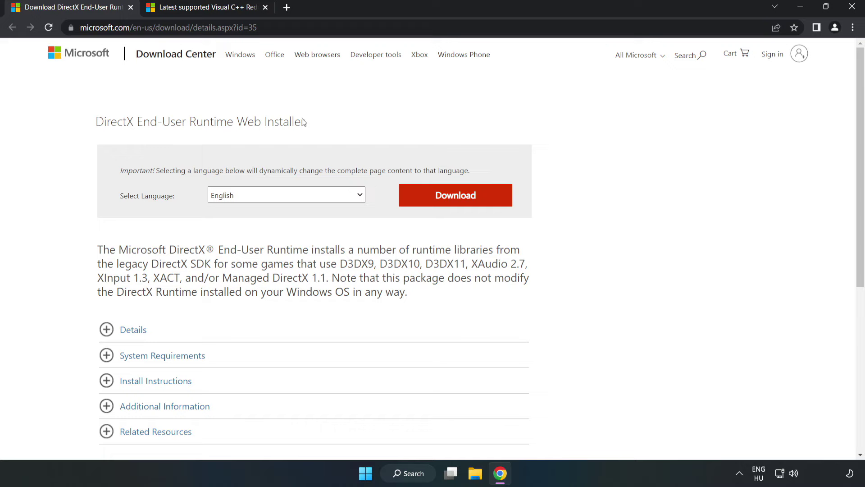
left_click(461, 205)
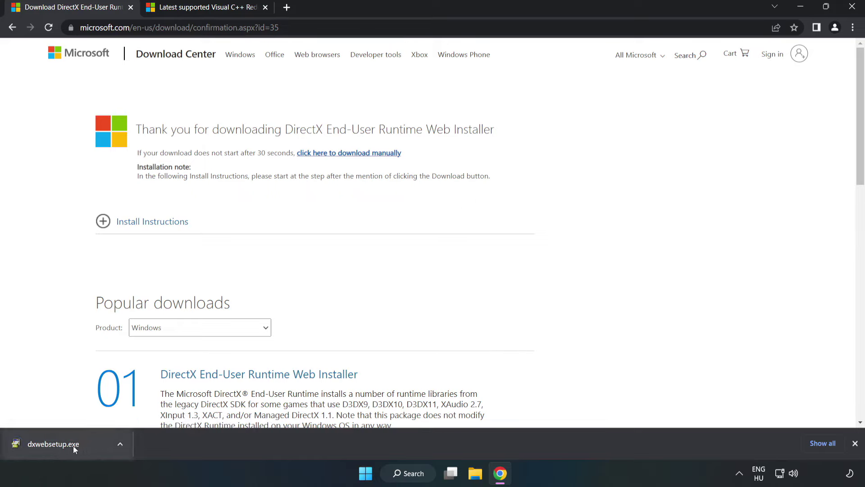
left_click(88, 446)
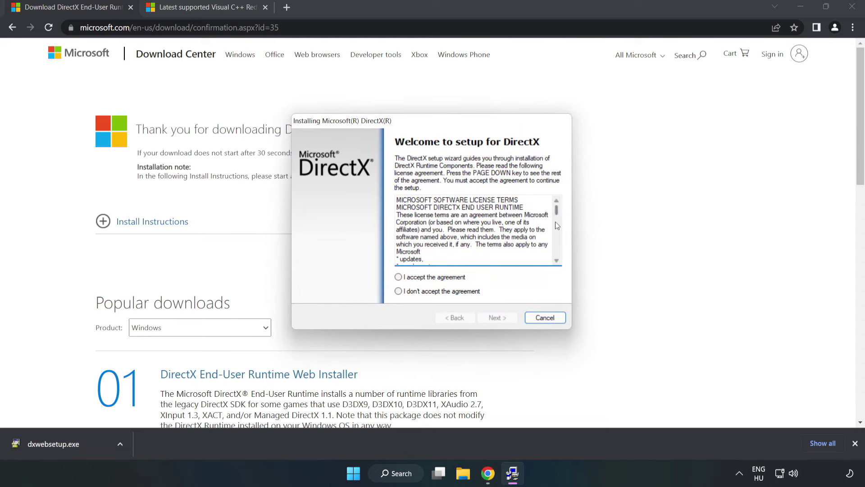
Step: Accept the DirectX licence, decline the Bing Bar, and run setup through to Finish
left_click_drag(556, 209, 557, 251)
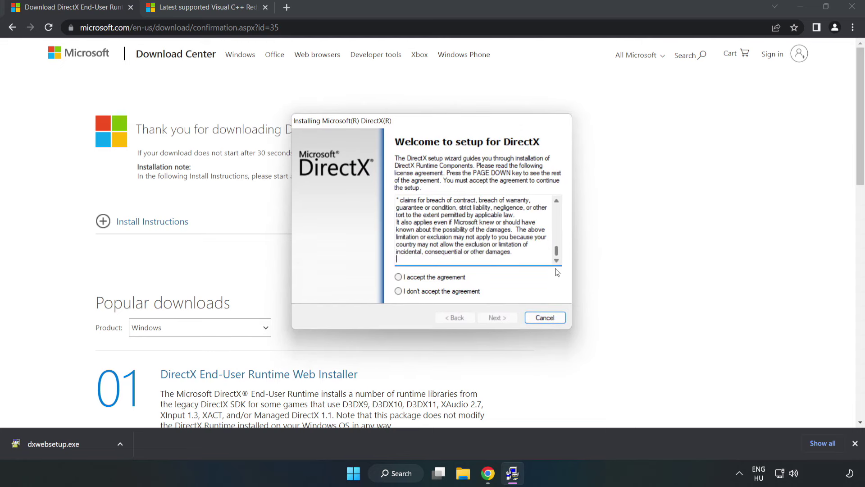
left_click(404, 277)
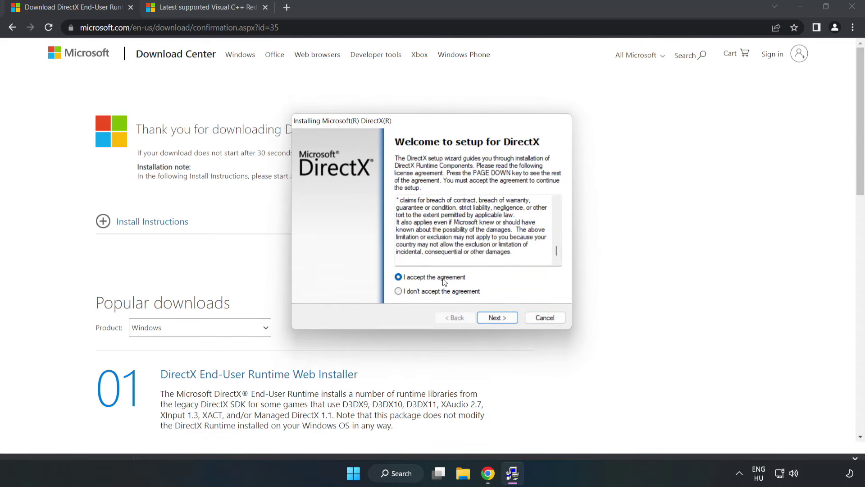
left_click(502, 318)
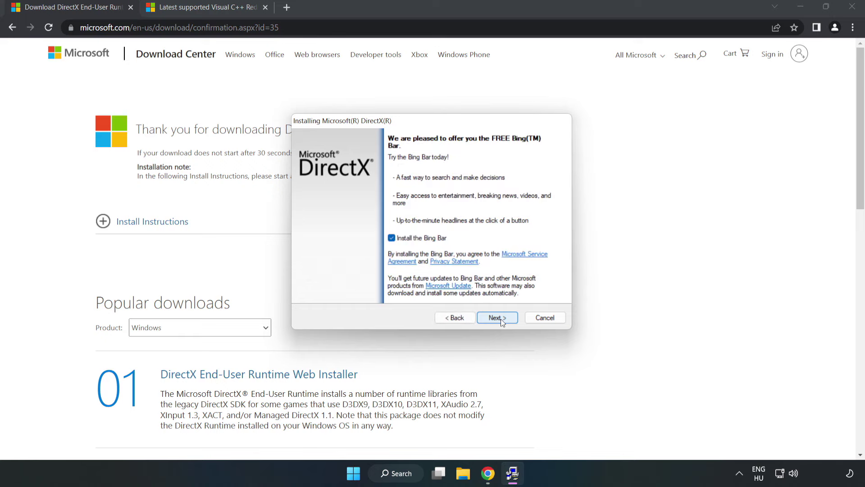
left_click(391, 238)
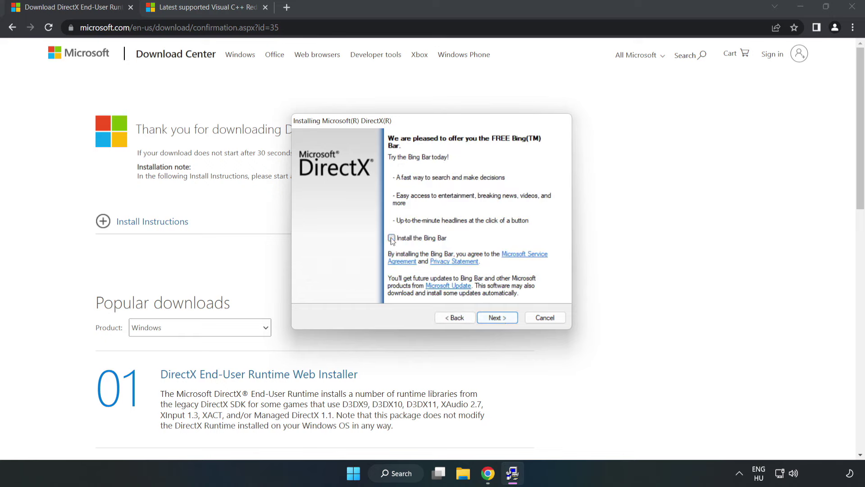
left_click(498, 317)
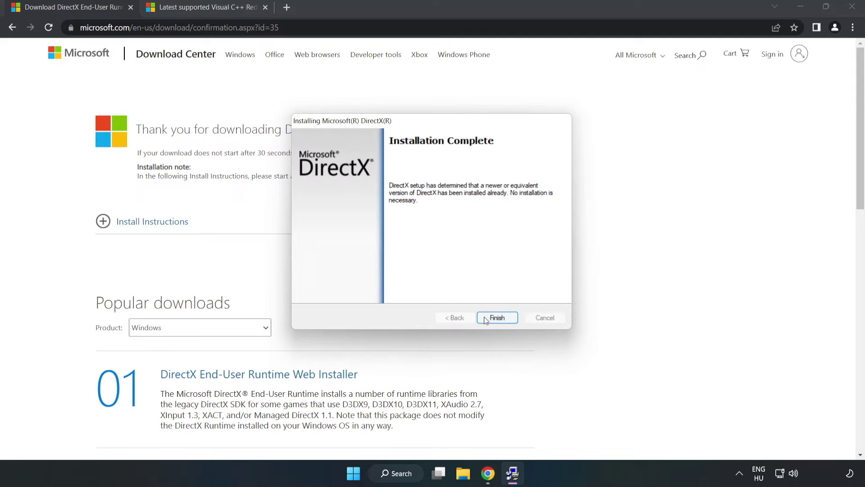
left_click(497, 318)
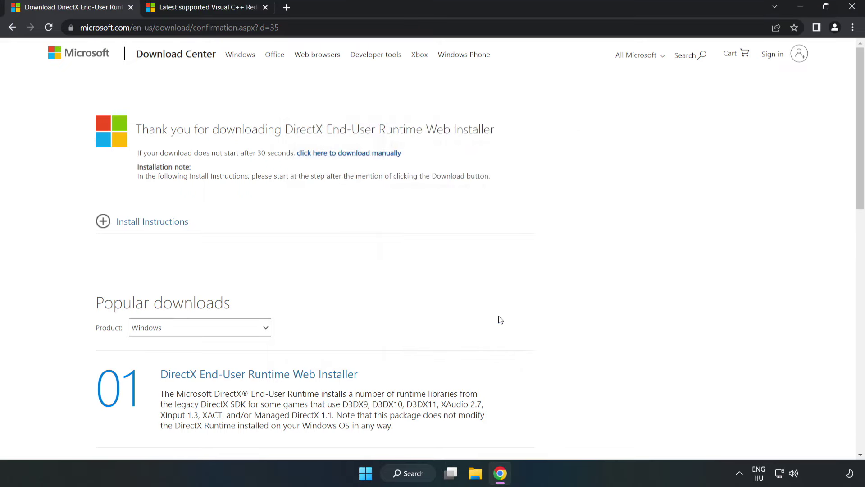
Step: Close the DirectX tab and download the ARM64, x86 and x64 VC_redist installers, allowing multiple downloads
left_click(130, 8)
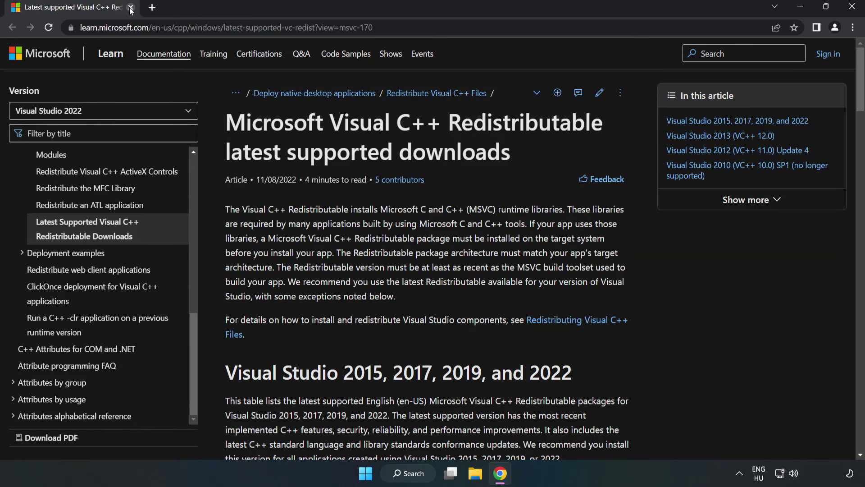
left_click(401, 28)
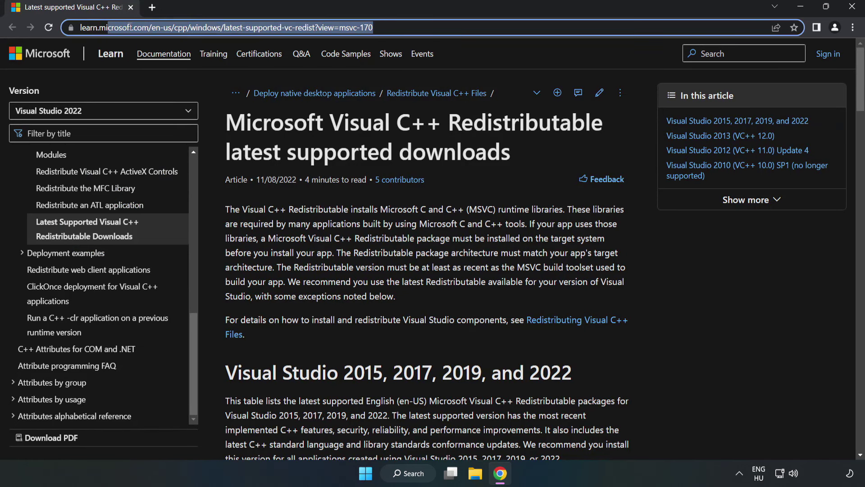
left_click(558, 135)
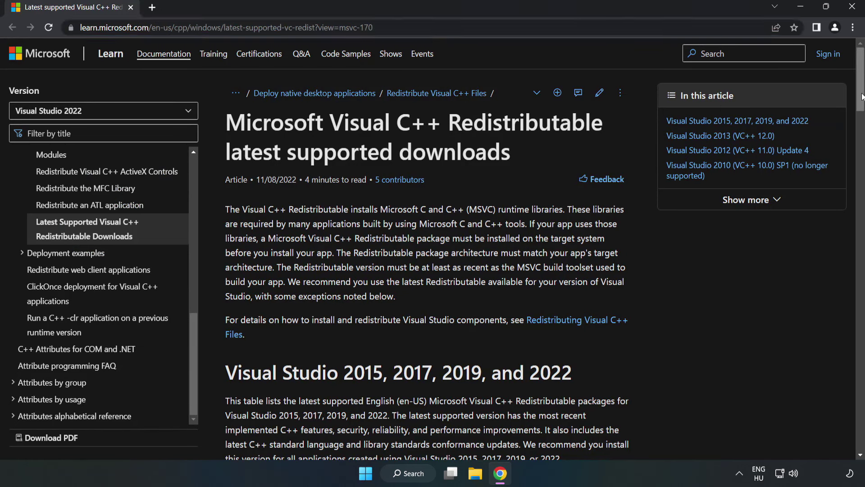
scroll(861, 104, "down", 1)
scroll(861, 110, "down", 5)
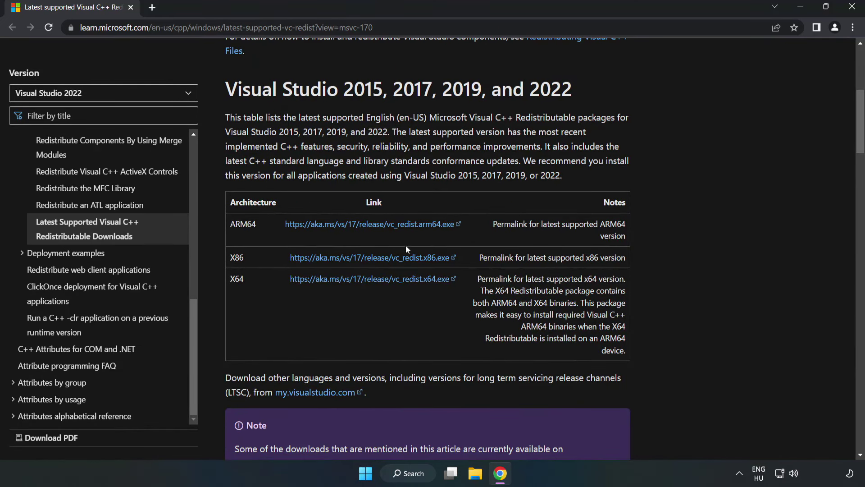
left_click(408, 223)
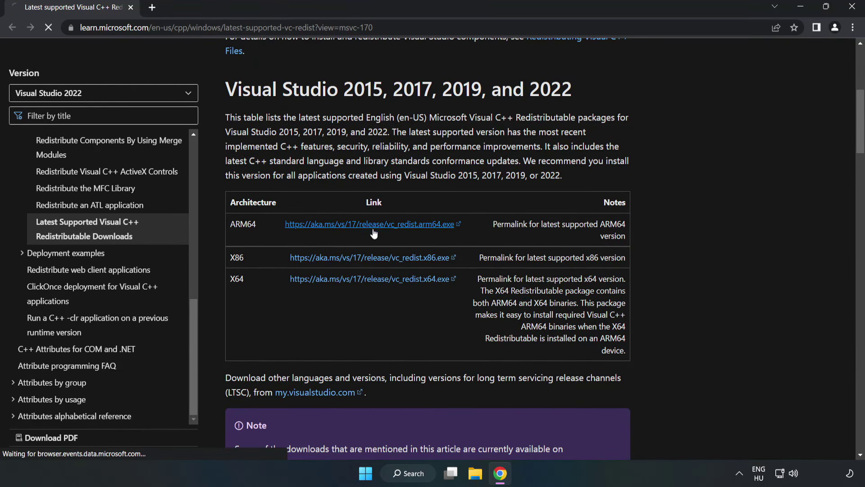
left_click(381, 260)
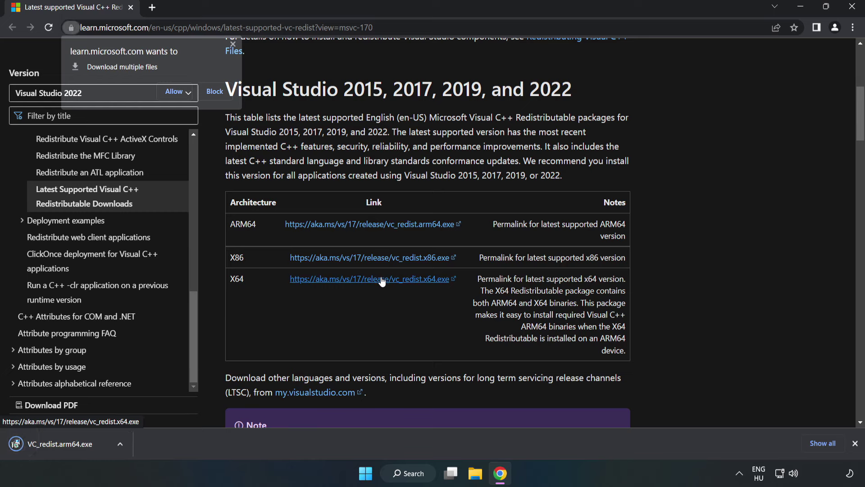
left_click(174, 91)
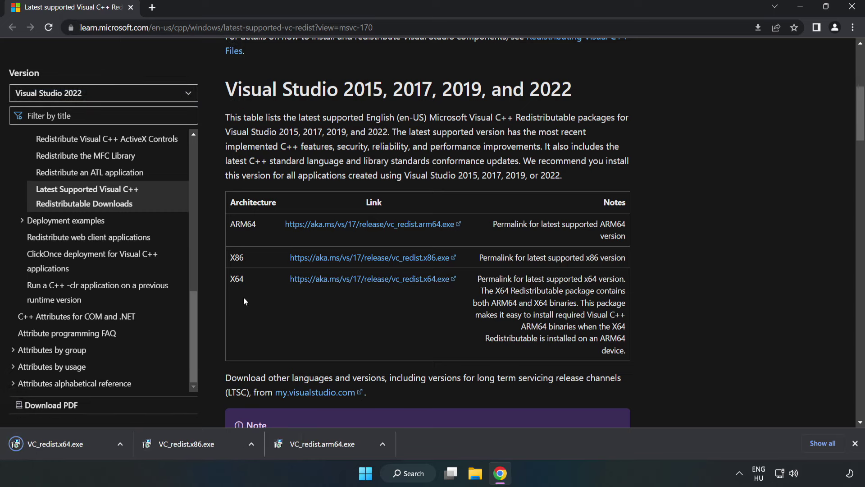
Step: Attempt the ARM64 VC_redist install with the licence accepted, then dismiss the unsupported-failure notice
left_click(331, 447)
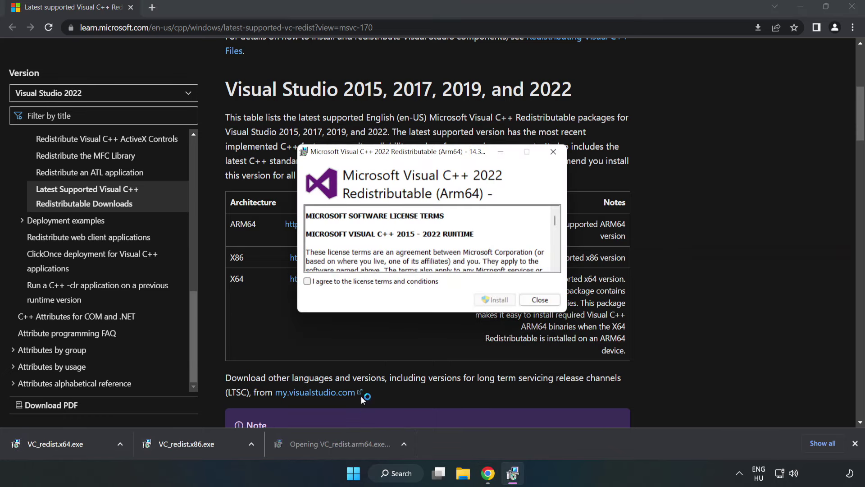
left_click(555, 266)
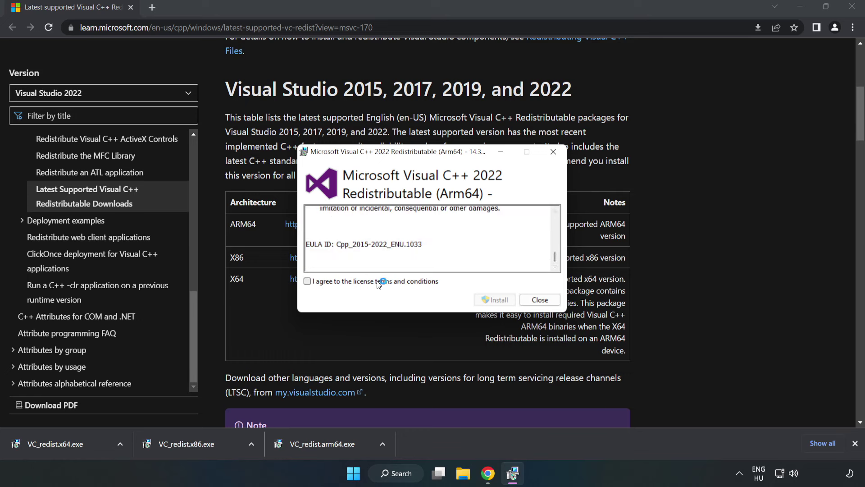
left_click(361, 285)
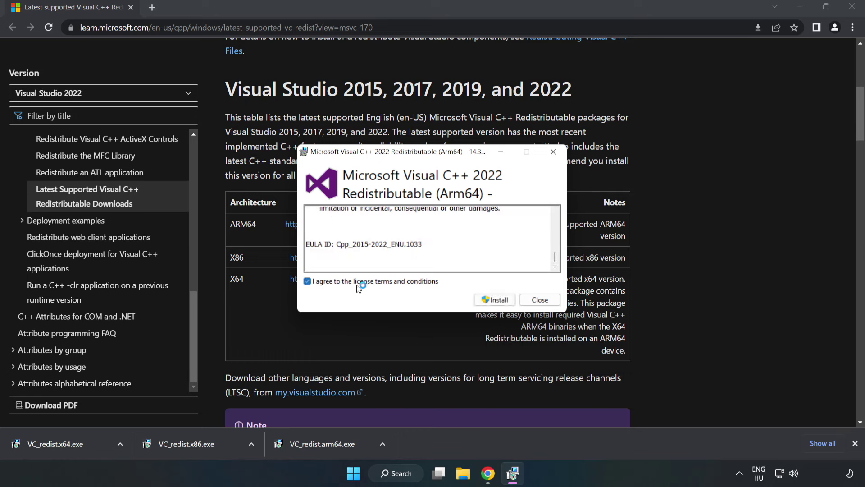
left_click(496, 302)
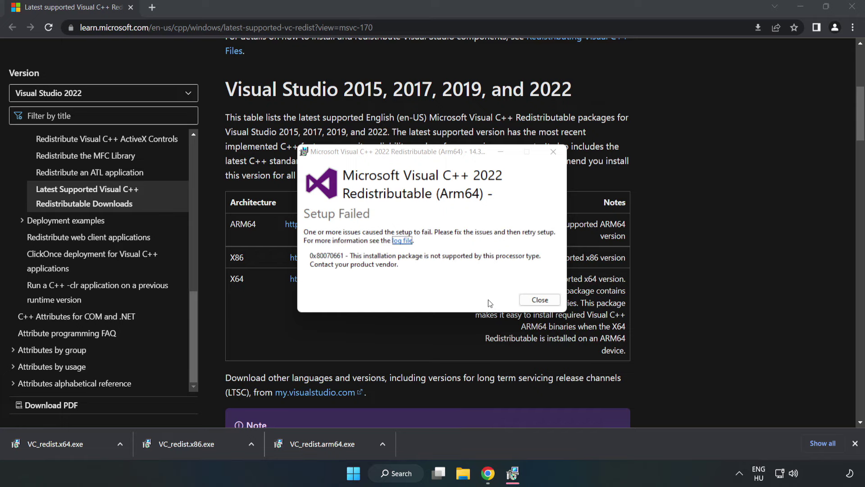
left_click(537, 304)
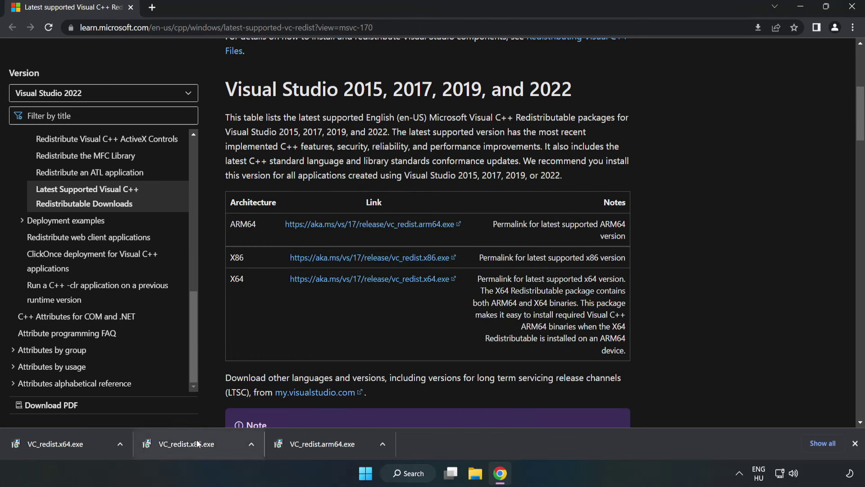
Step: Install the x86 and x64 Visual C++ 2015-2022 redistributables (14.34.31931), closing each without restarting
left_click(205, 442)
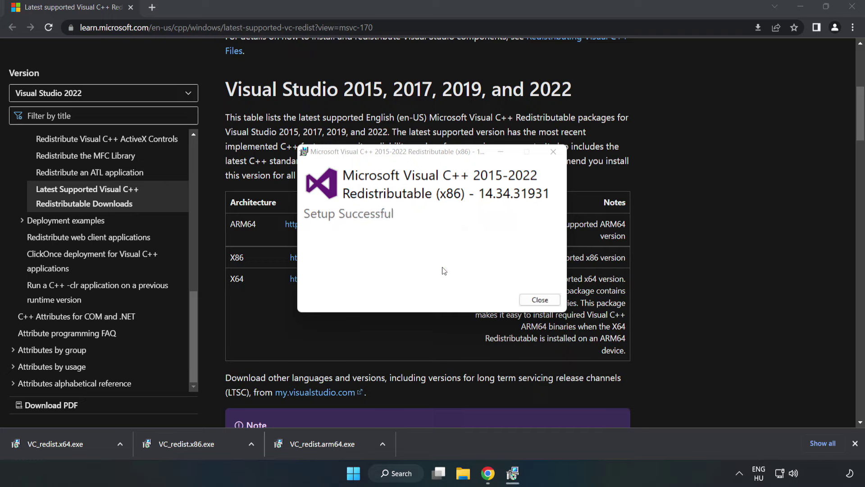
left_click(540, 300)
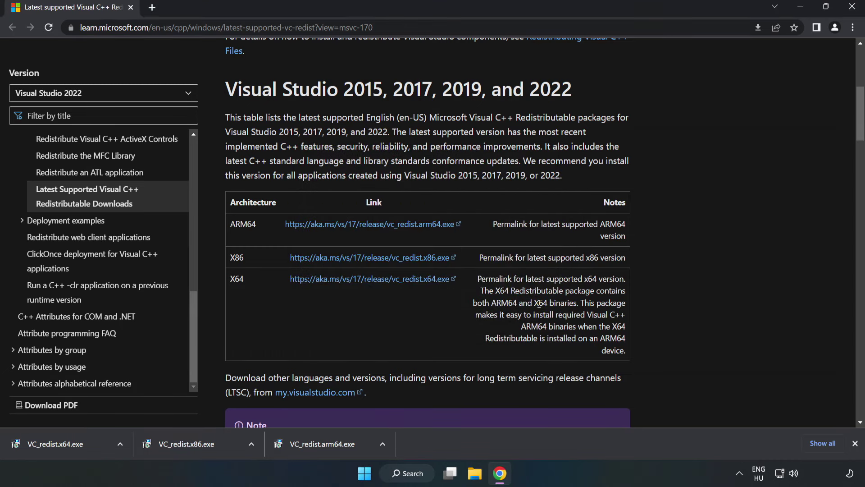
left_click(47, 442)
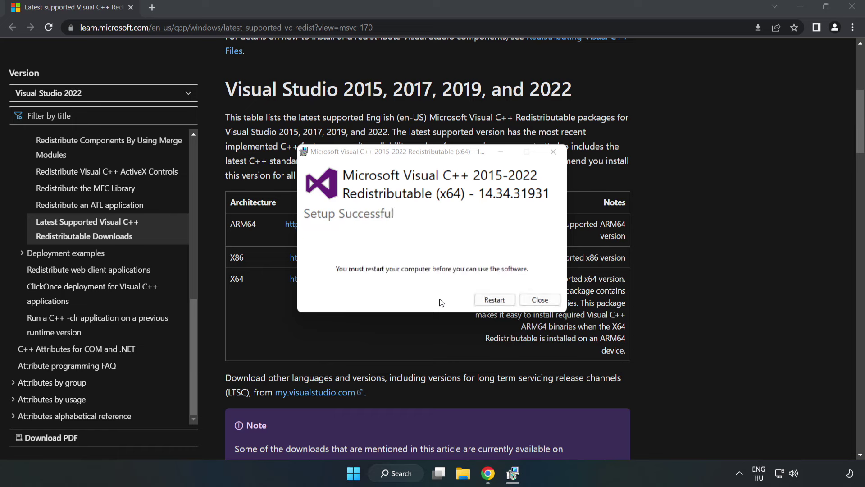
left_click(540, 300)
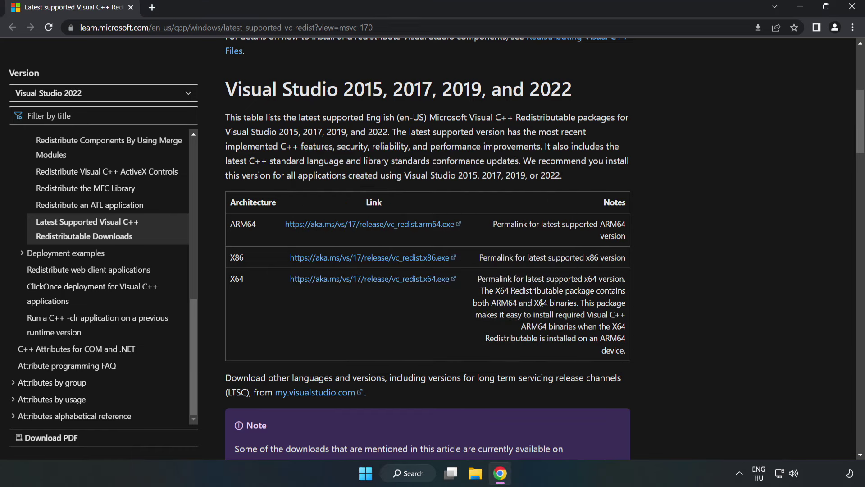
Step: Close Chrome and bring up the Start menu's power options to restart
left_click(853, 8)
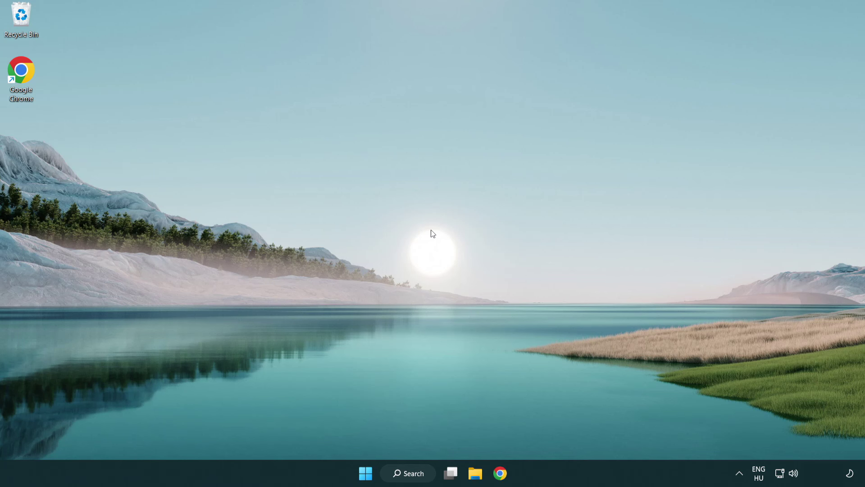
left_click(366, 473)
left_click(577, 438)
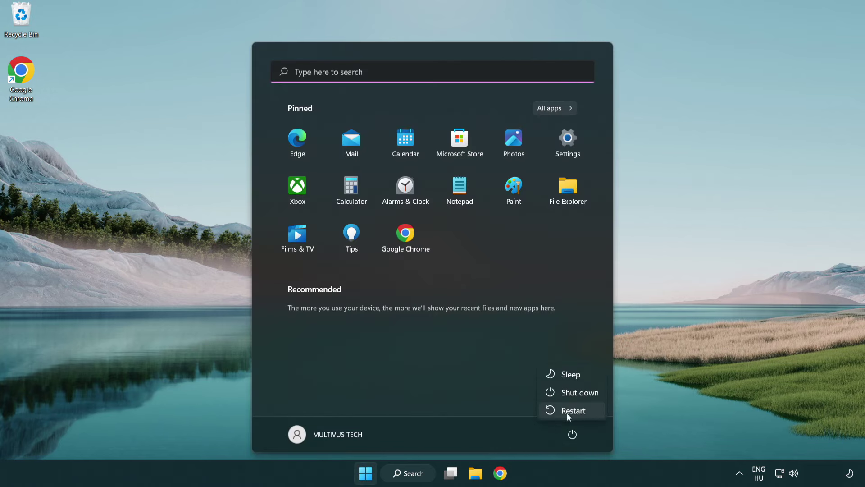